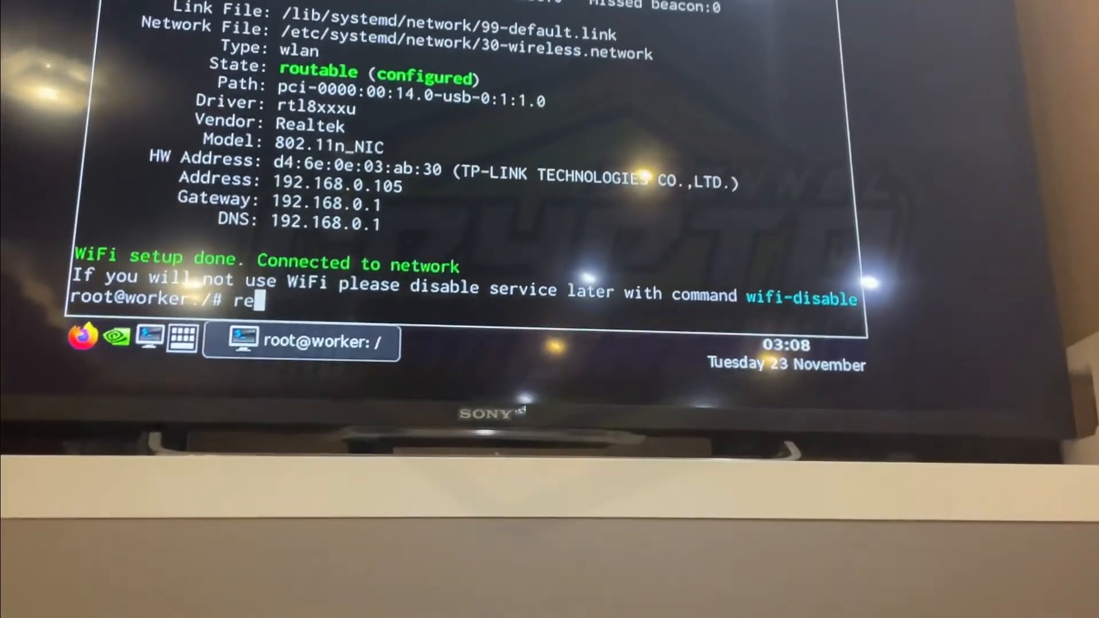
Issue the reboot command at the root@worker prompt to restart the rig
{"action": "type", "text": "t"}
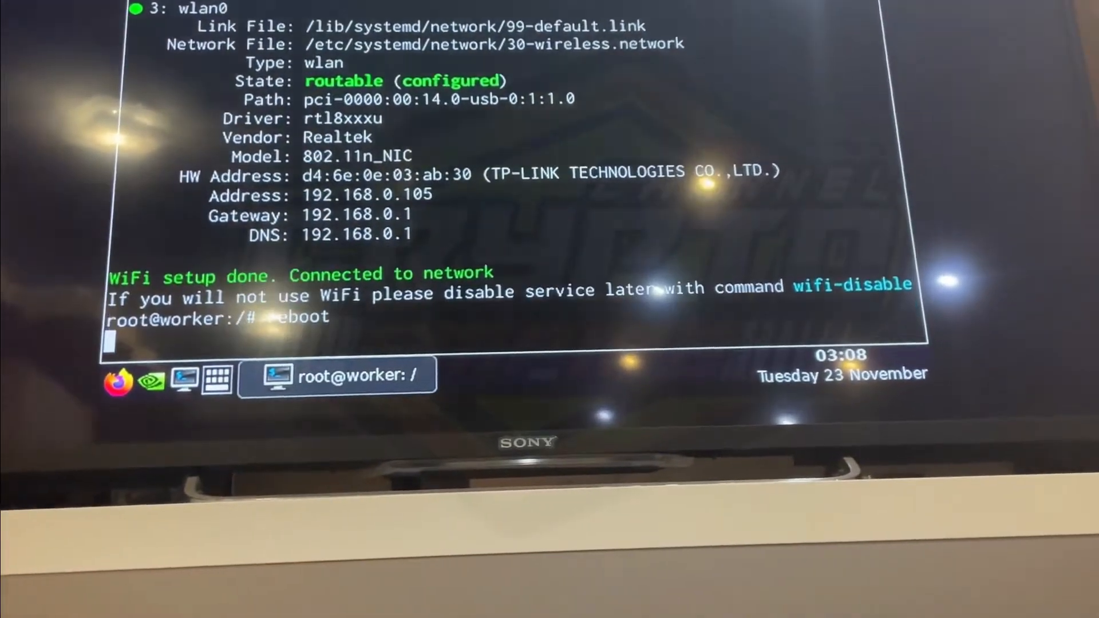
{"action": "key", "text": "Return"}
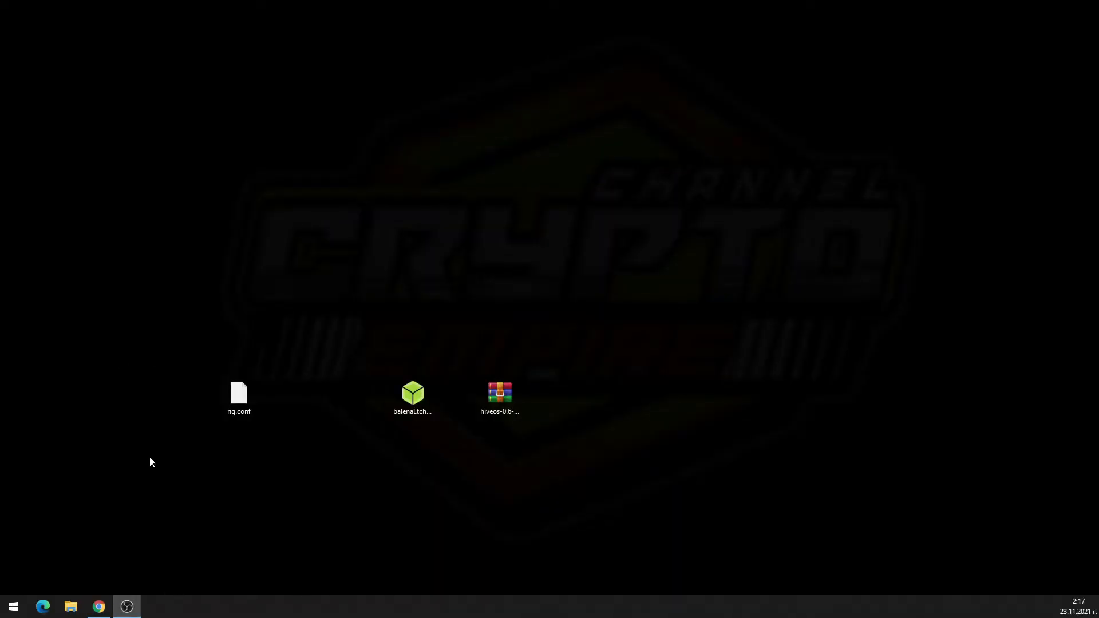
Bring back the browser and reload the Hive OS farm page
{"action": "left_click", "coordinate": [99, 606]}
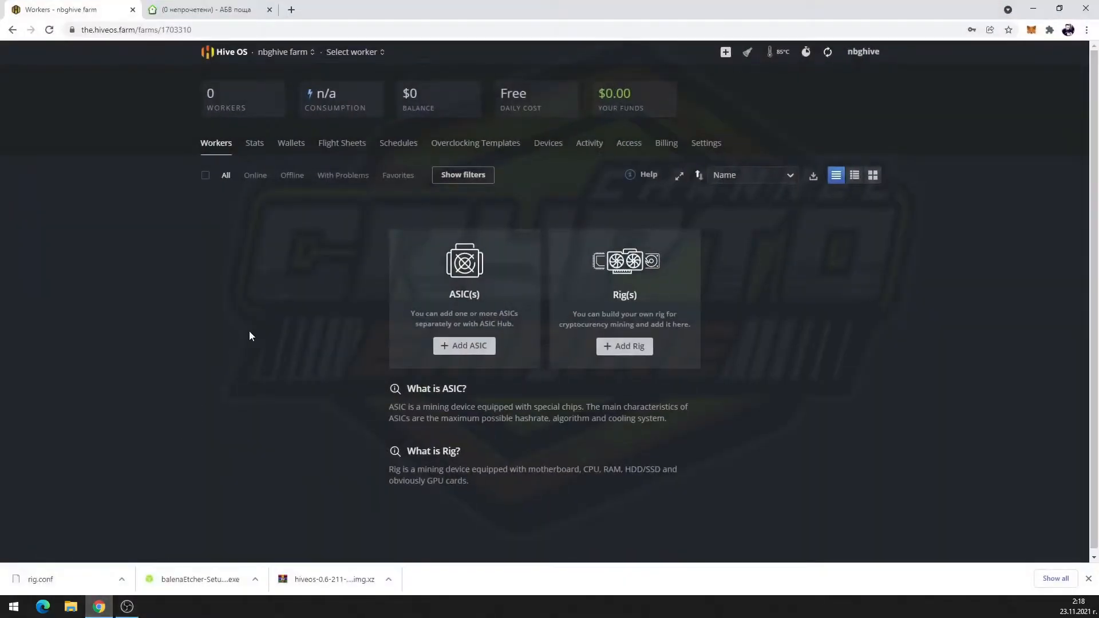
{"action": "left_click", "coordinate": [213, 30]}
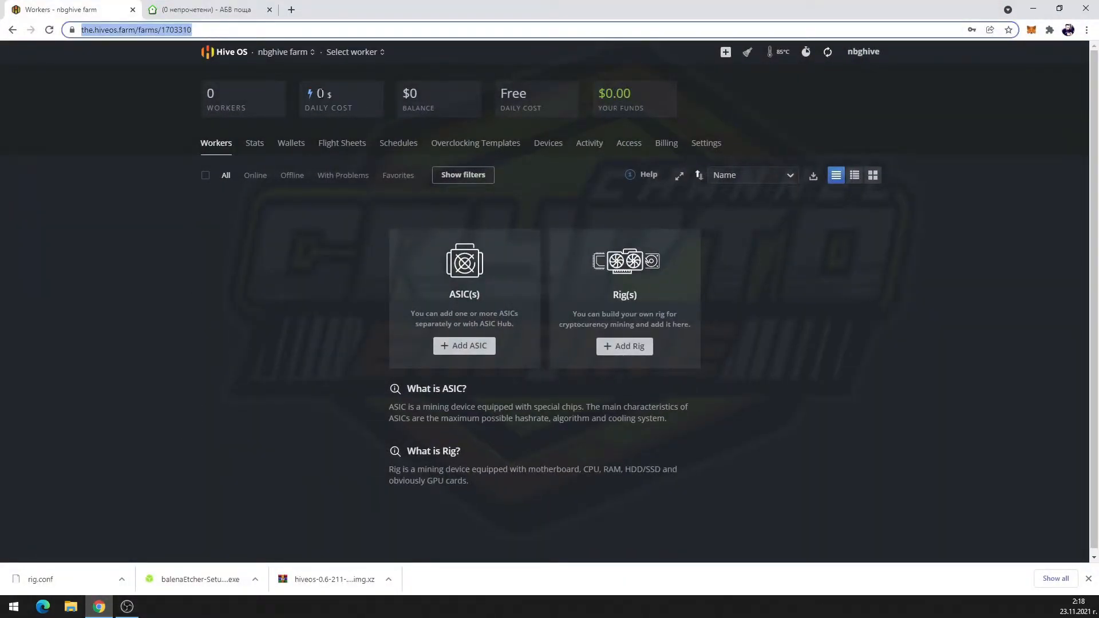
{"action": "key", "text": "Return"}
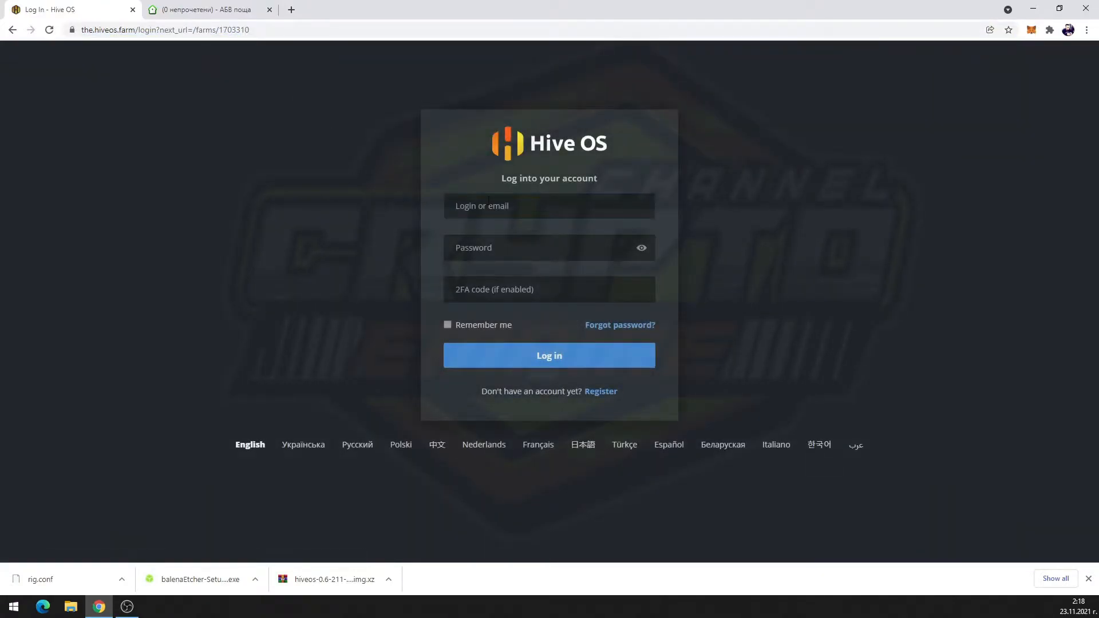
Log in with the saved account e-mail and the account password
{"action": "left_click", "coordinate": [489, 200]}
{"action": "left_click", "coordinate": [716, 204]}
{"action": "left_click", "coordinate": [532, 212]}
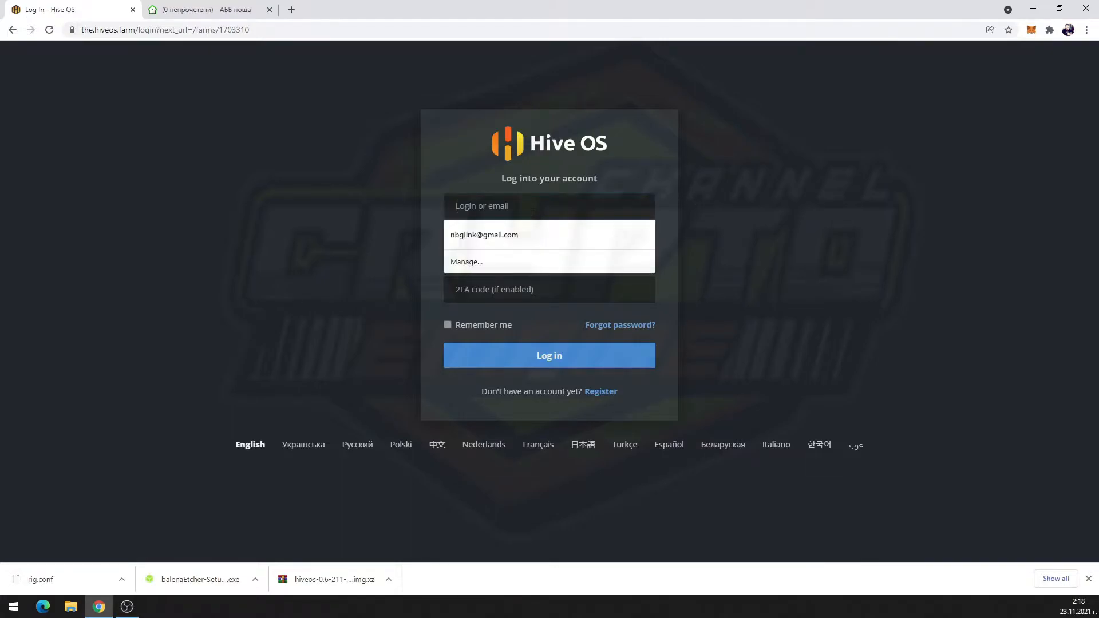
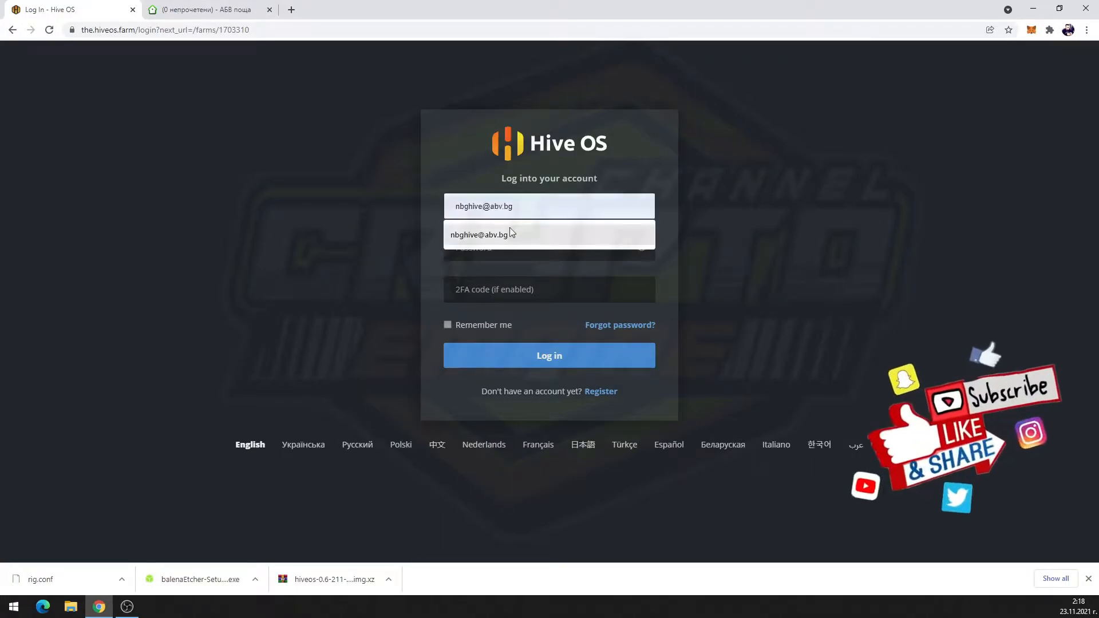
{"action": "left_click", "coordinate": [505, 235]}
{"action": "left_click", "coordinate": [505, 254]}
{"action": "type", "text": "•••"}
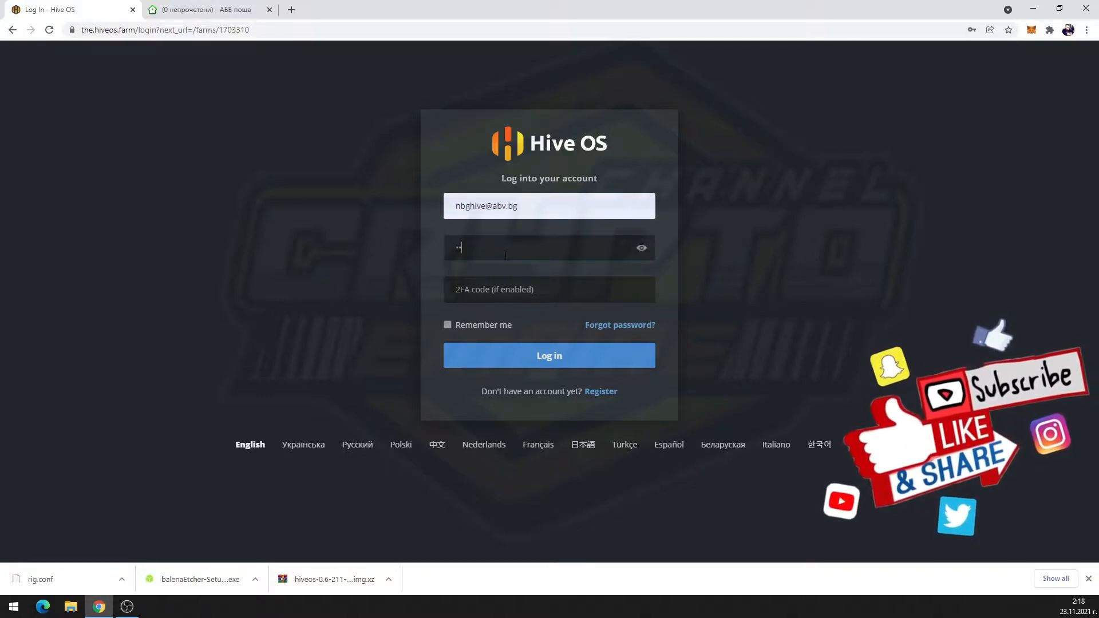
{"action": "type", "text": "•••••••"}
{"action": "key", "text": "Return"}
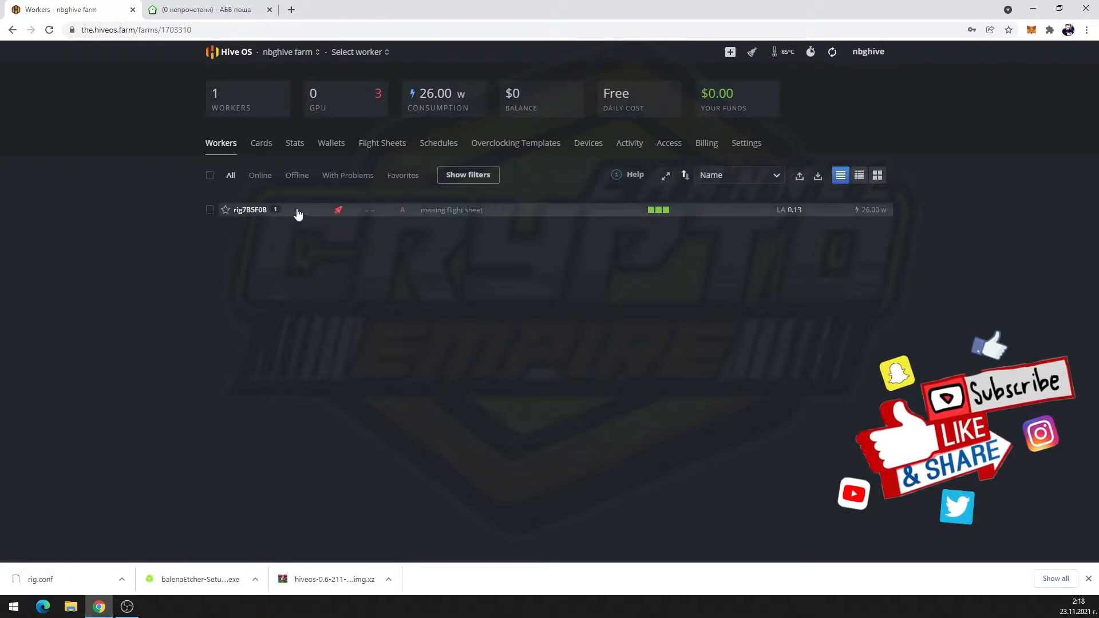
Go to the farms overview and open the nbghive farm's workers
{"action": "left_click", "coordinate": [305, 53]}
{"action": "left_click", "coordinate": [239, 50]}
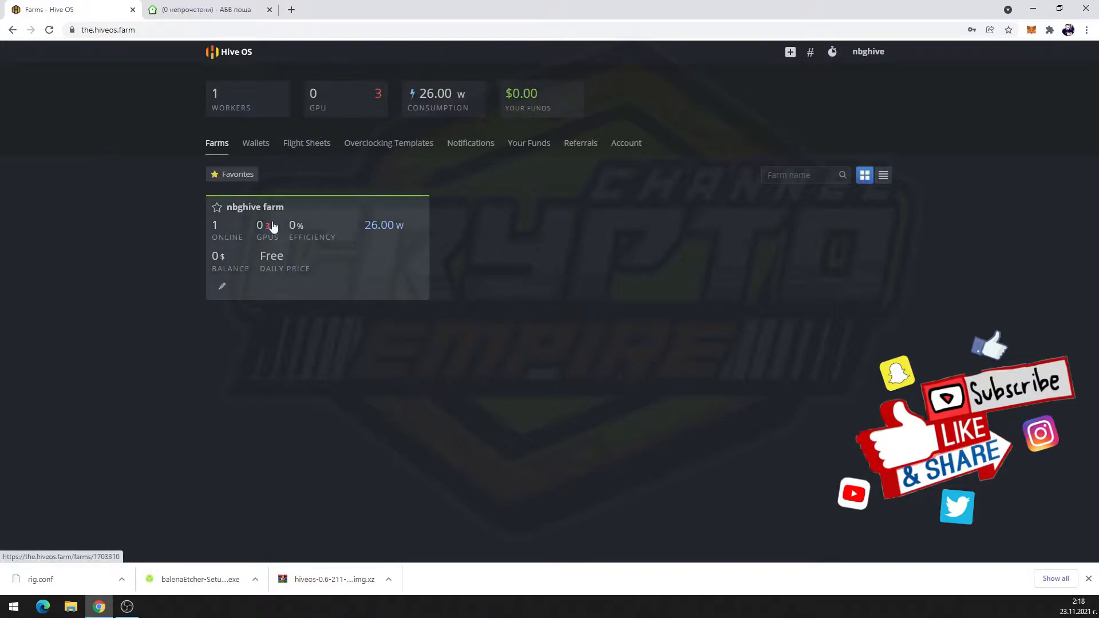
{"action": "left_click", "coordinate": [344, 245]}
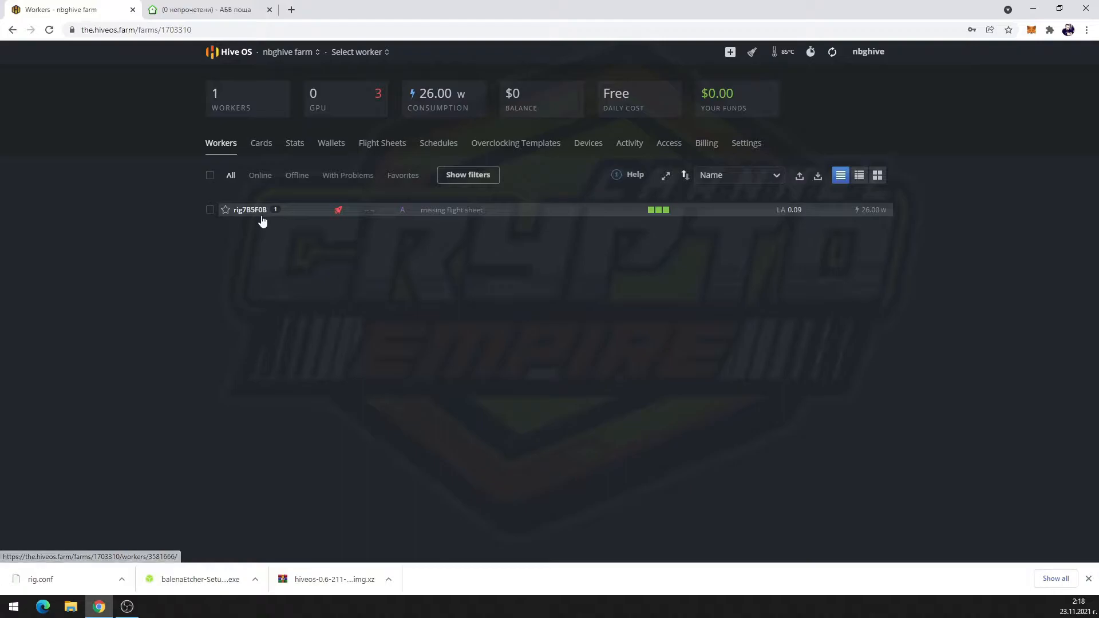
Expand the rig7B5F0B row to show its IP 192.168.0.105 and missing miner
{"action": "left_click", "coordinate": [509, 213]}
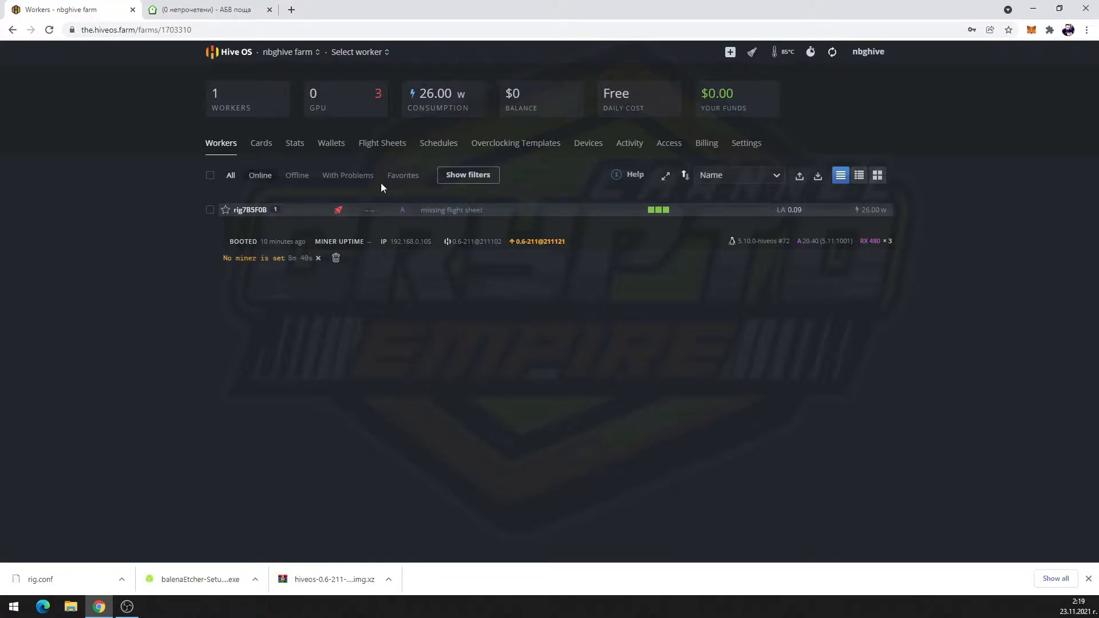
{"action": "left_click", "coordinate": [493, 210]}
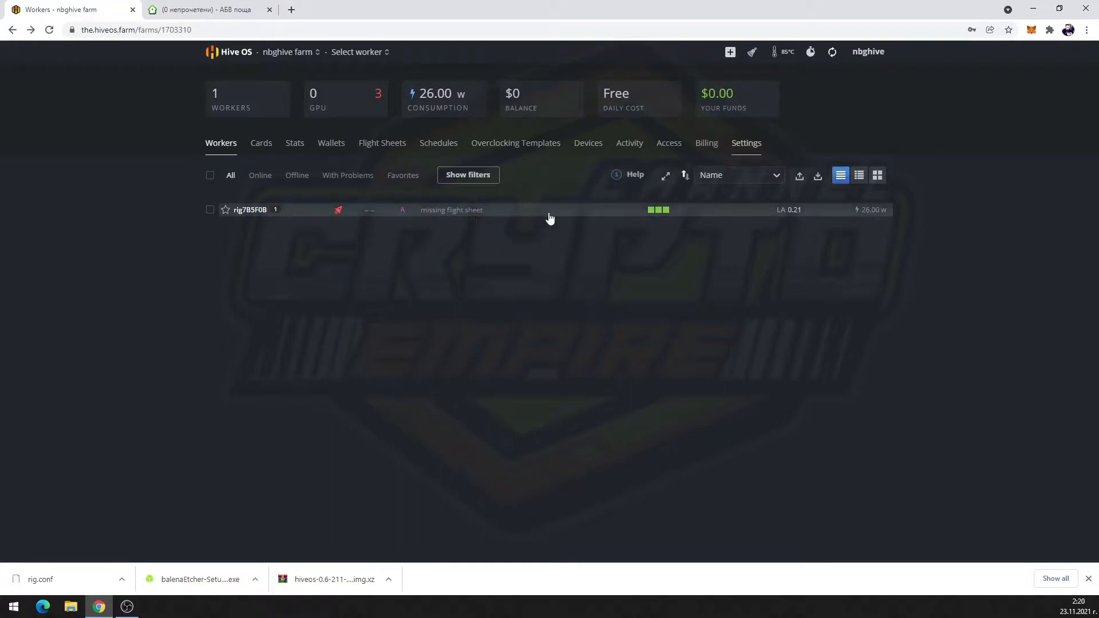
{"action": "left_click", "coordinate": [339, 213]}
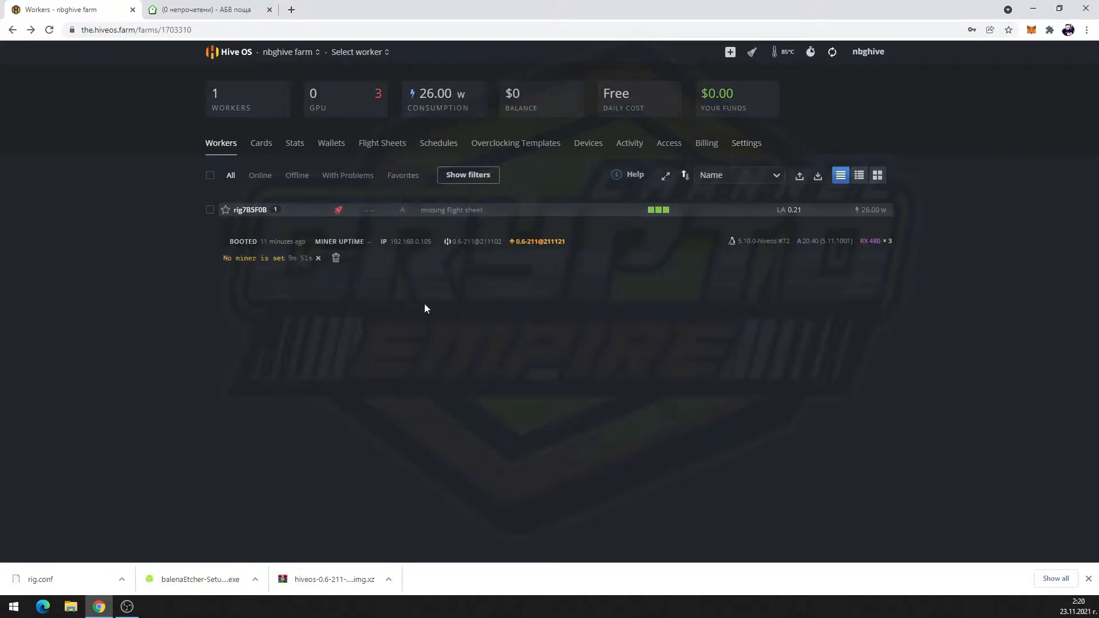
{"action": "left_click", "coordinate": [337, 212]}
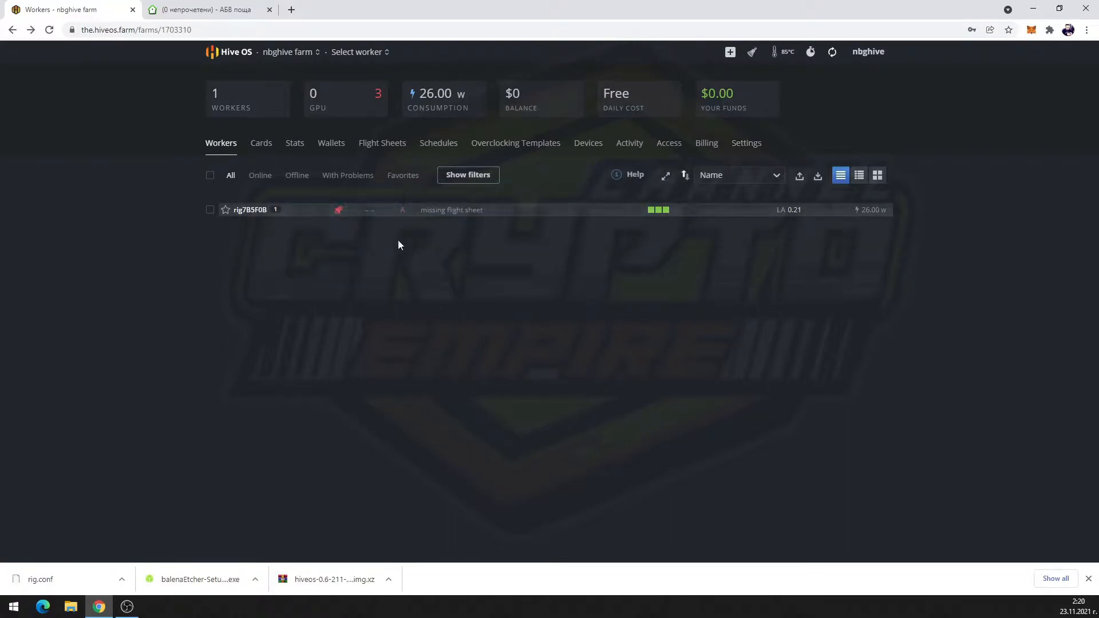
{"action": "left_click", "coordinate": [353, 216]}
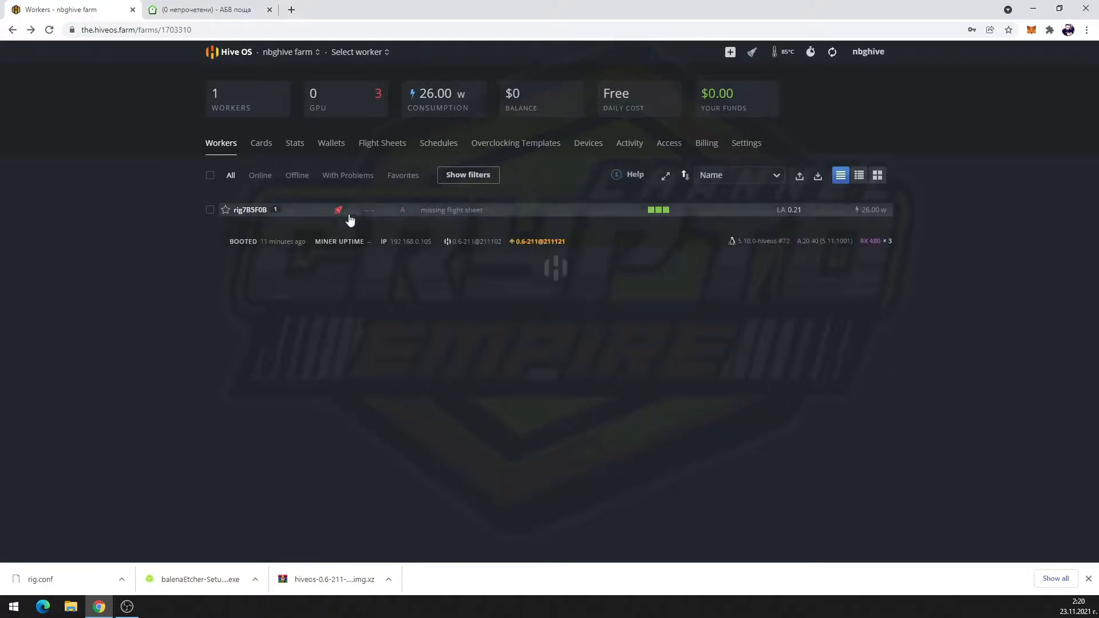
Switch to the Wallets tab and copy the ETH account address from the MetaMask popup
{"action": "left_click", "coordinate": [328, 150]}
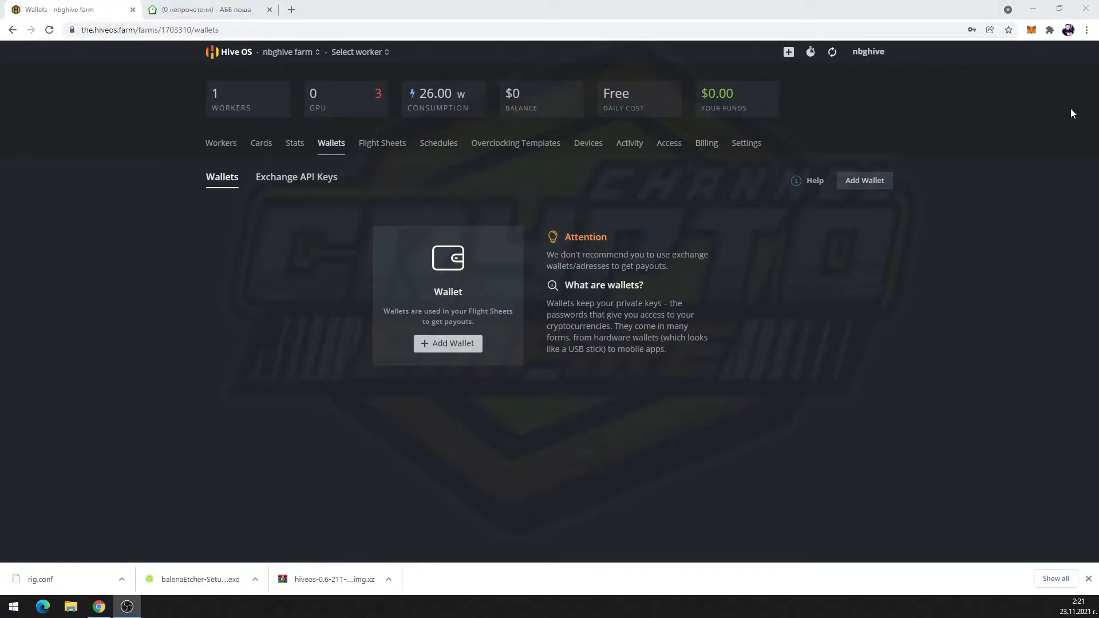
{"action": "left_click", "coordinate": [1031, 31]}
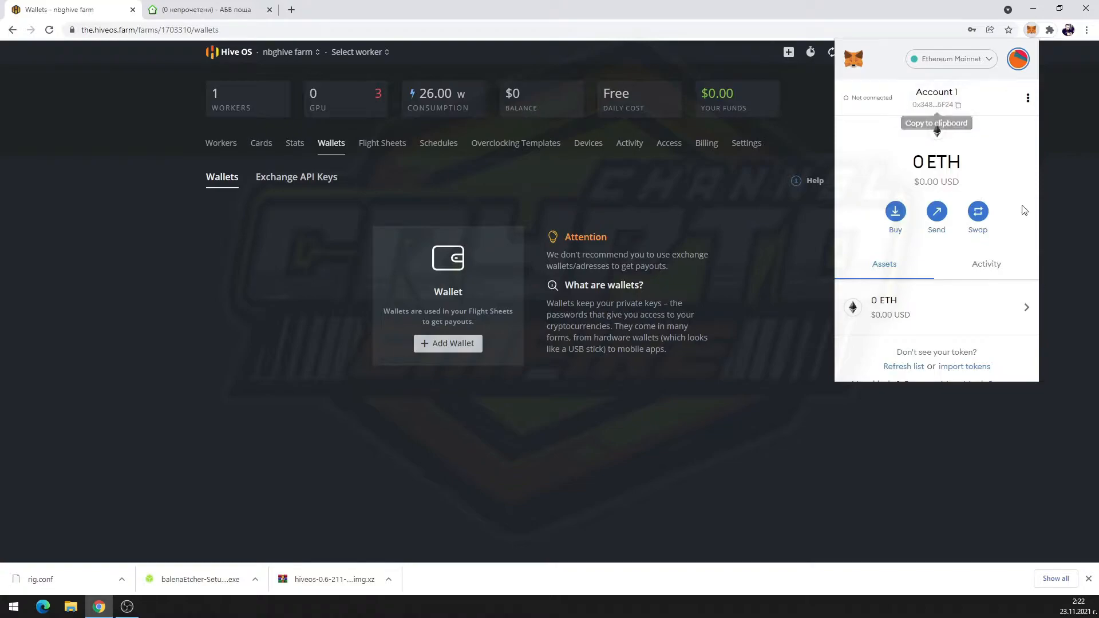
{"action": "left_click", "coordinate": [963, 110]}
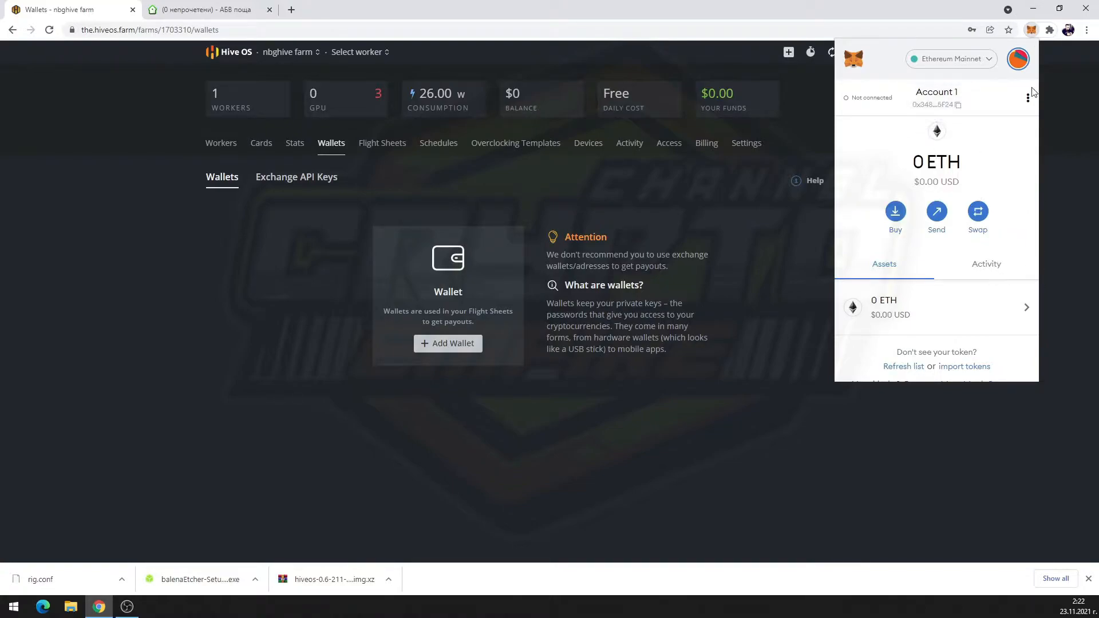
{"action": "left_click", "coordinate": [1031, 30]}
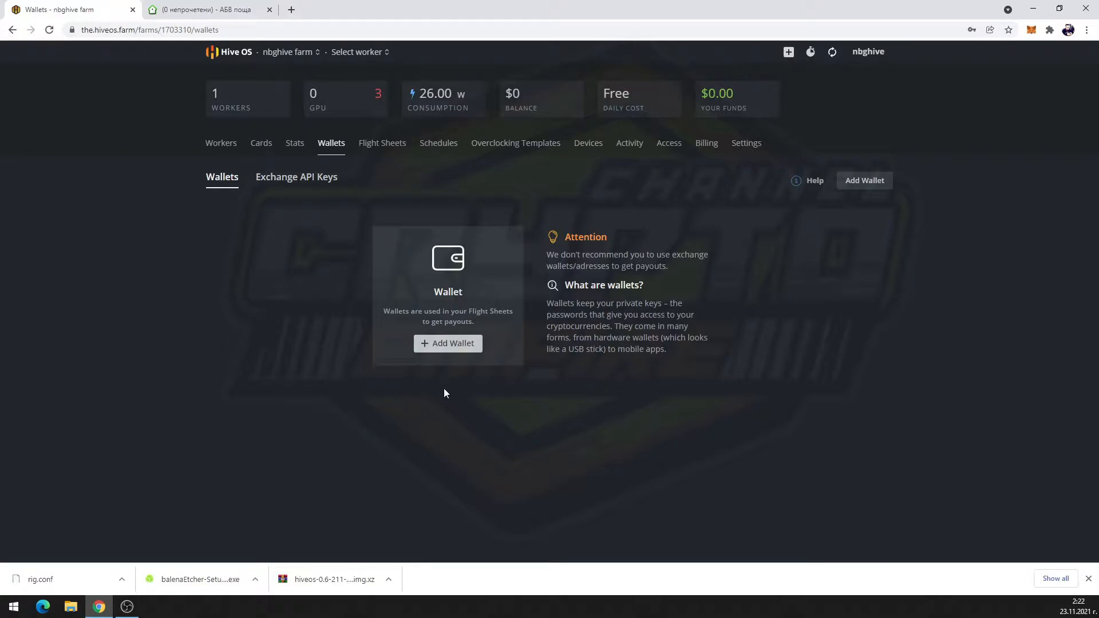
Start a new ETH wallet with the pasted address, named NBGWallet
{"action": "left_click", "coordinate": [443, 343]}
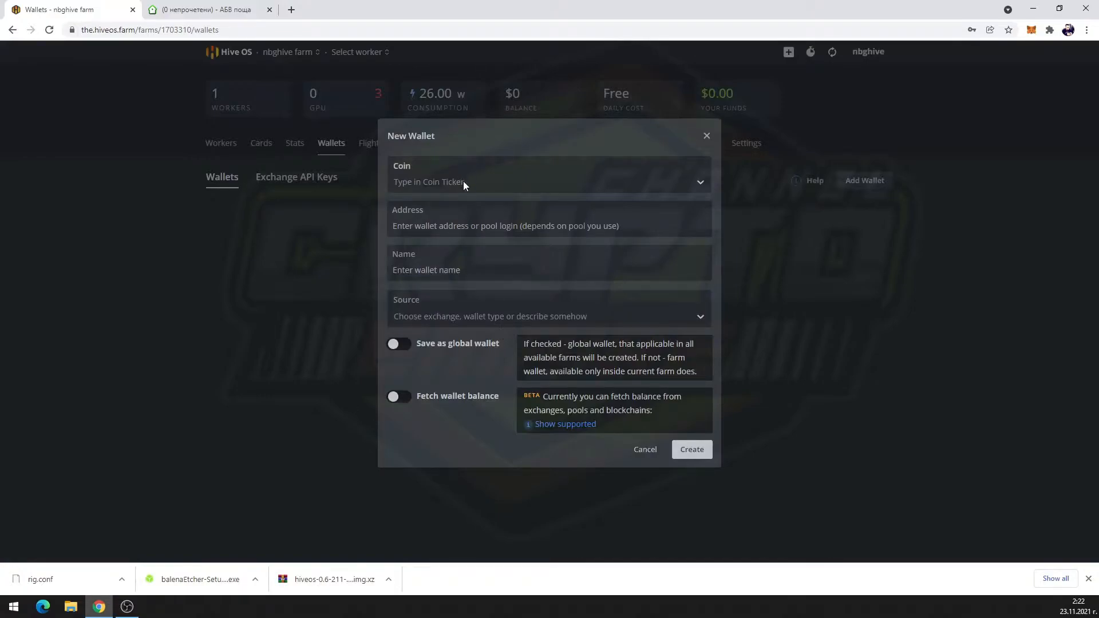
{"action": "left_click", "coordinate": [463, 182]}
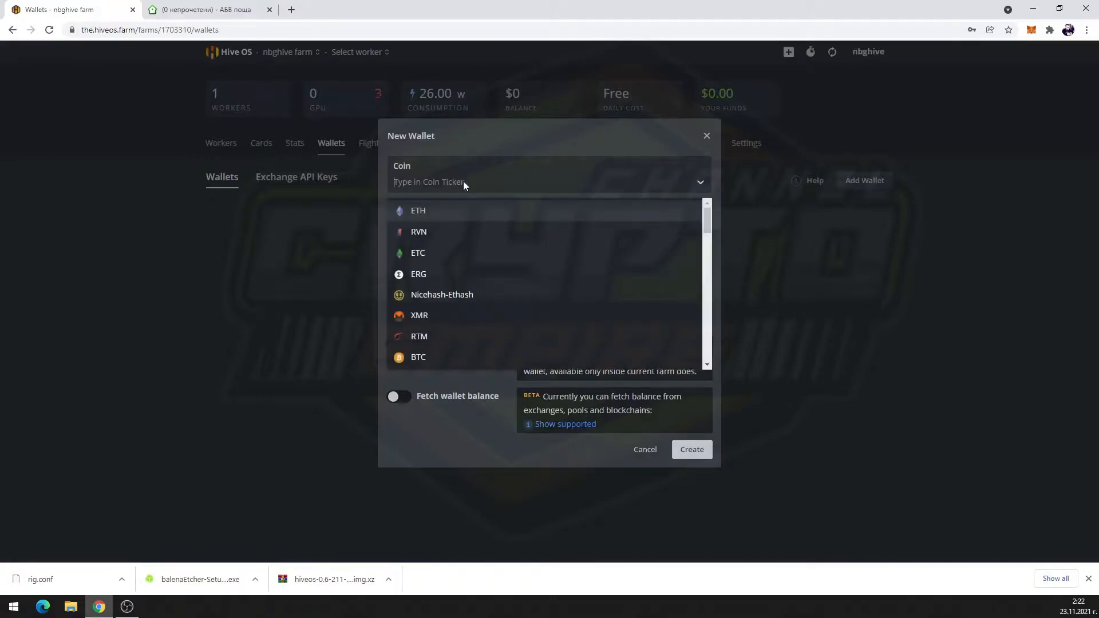
{"action": "left_click", "coordinate": [450, 213]}
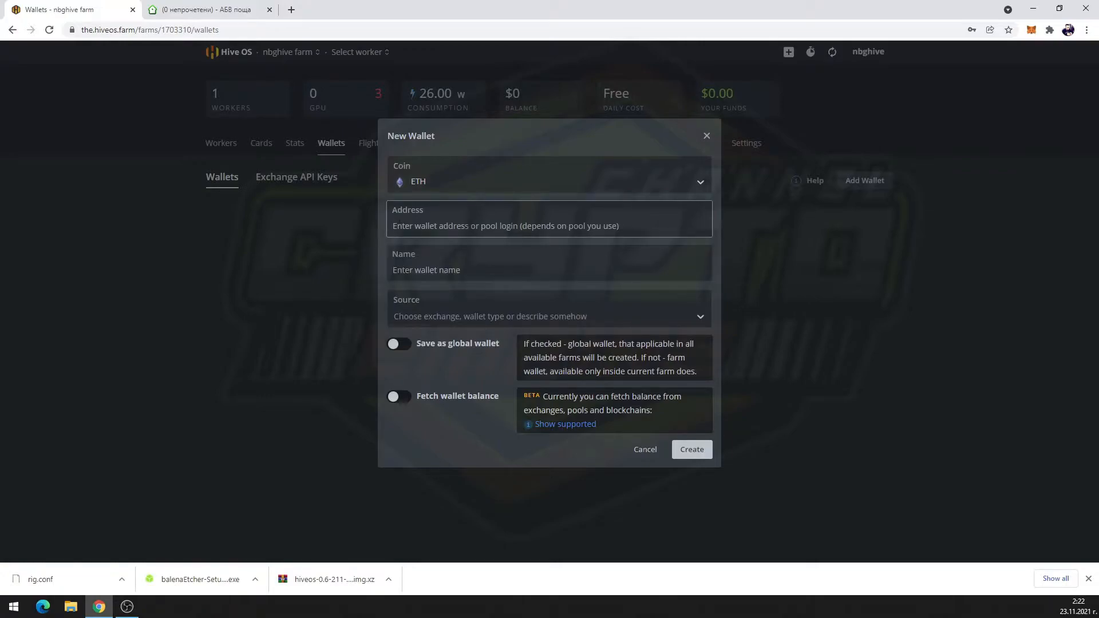
{"action": "key", "text": "ctrl+v"}
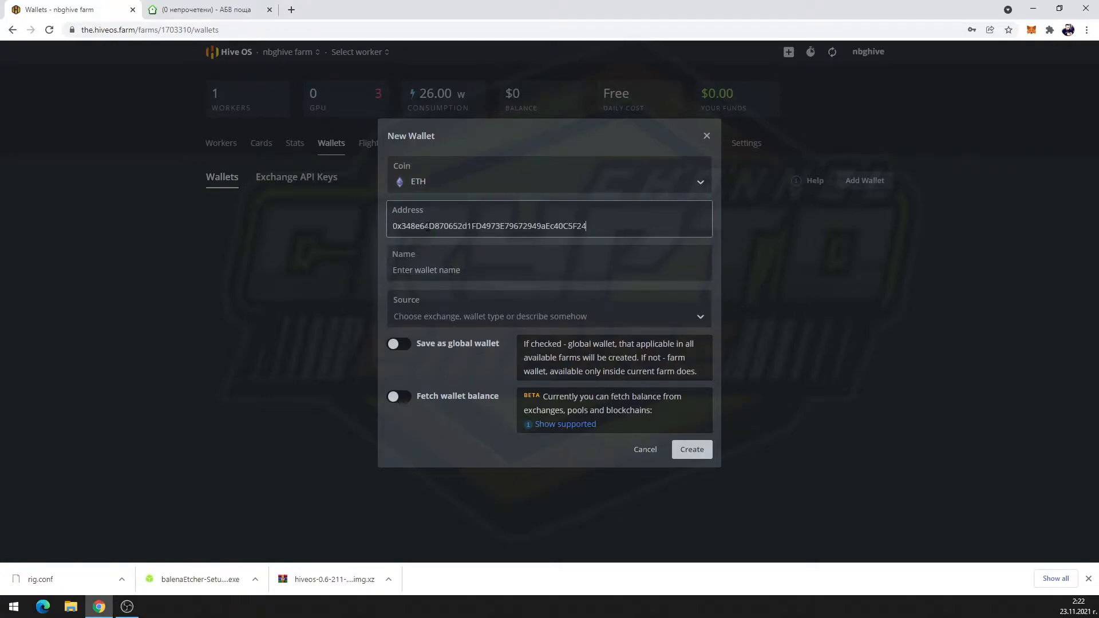
{"action": "left_click", "coordinate": [504, 272]}
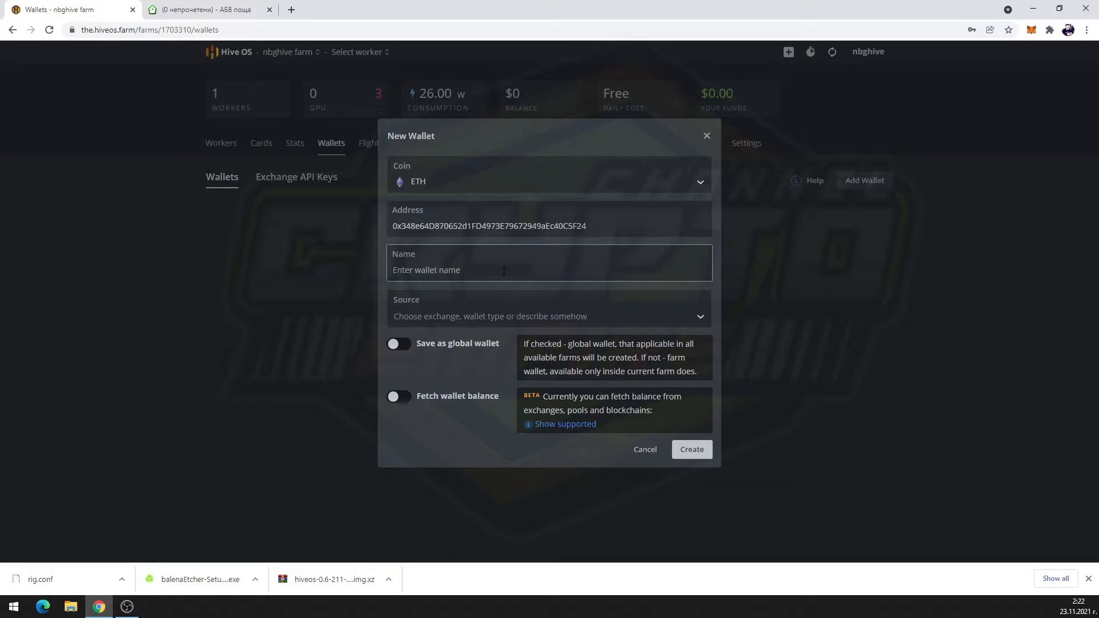
{"action": "type", "text": "NBGWallet"}
Leave the source unset, make the wallet global with balance fetching, and create it
{"action": "left_click", "coordinate": [490, 313]}
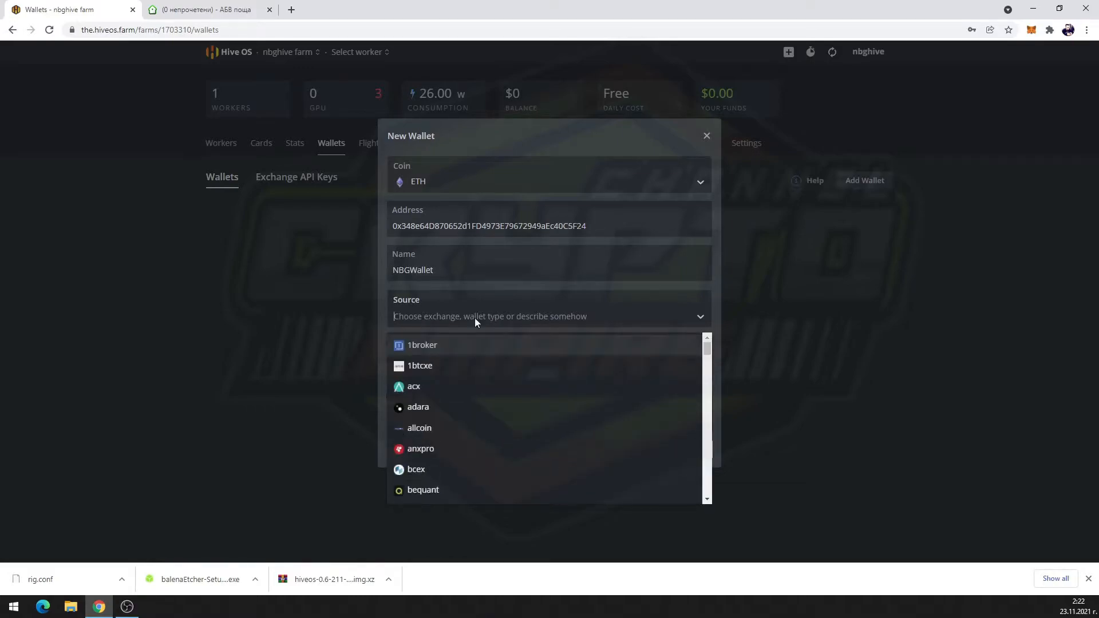
{"action": "type", "text": "meta"}
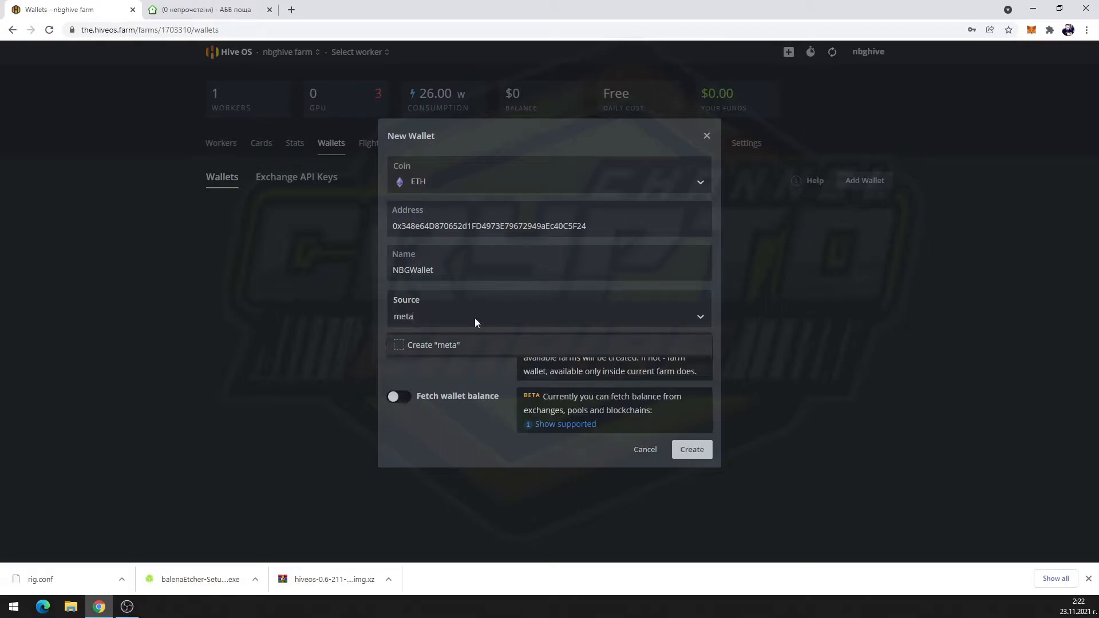
{"action": "key", "text": "BackSpace"}
{"action": "key", "text": "BackSpace"}
{"action": "key", "text": "BackSpace"}
{"action": "key", "text": "BackSpace"}
{"action": "left_click", "coordinate": [825, 354]}
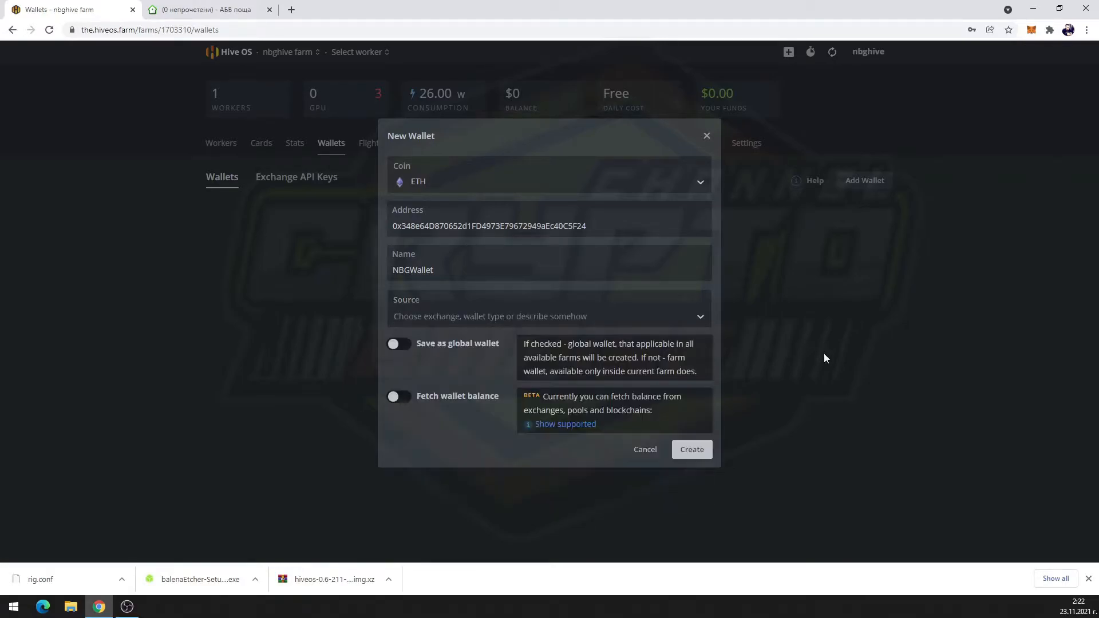
{"action": "left_click", "coordinate": [406, 346]}
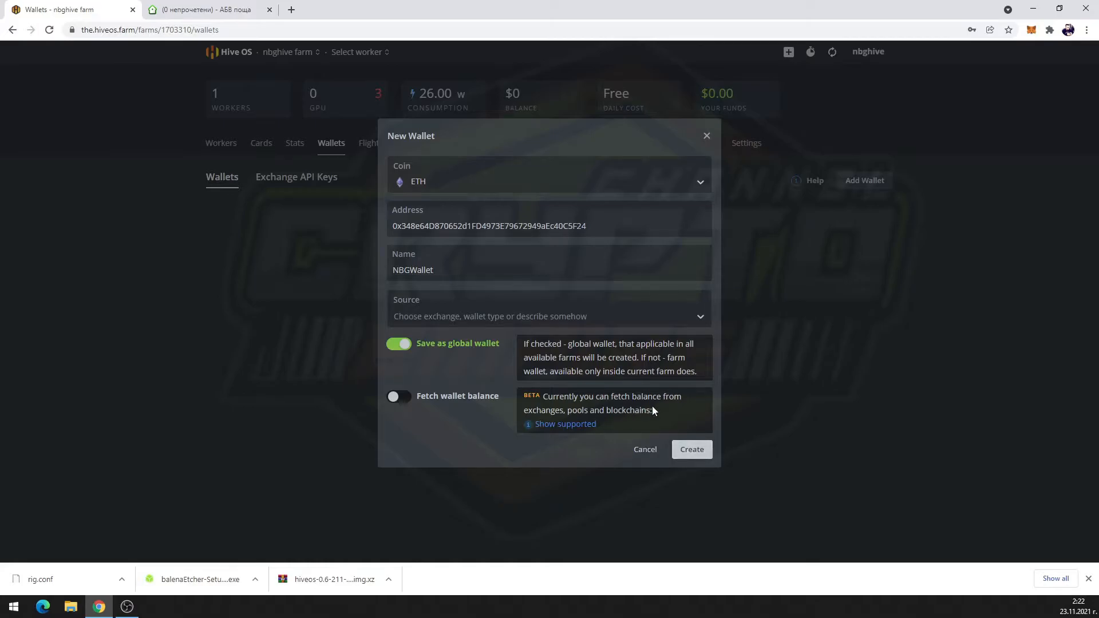
{"action": "left_click", "coordinate": [399, 398]}
{"action": "left_click", "coordinate": [692, 450]}
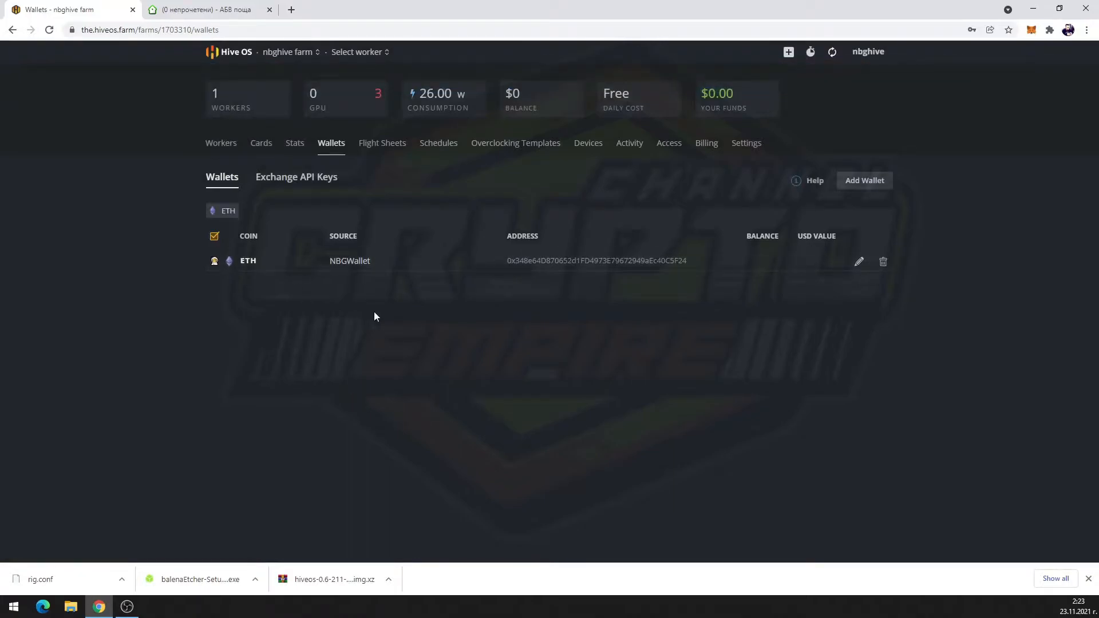
Start a new flight sheet with coin ETH and wallet NBGWallet
{"action": "left_click", "coordinate": [380, 148]}
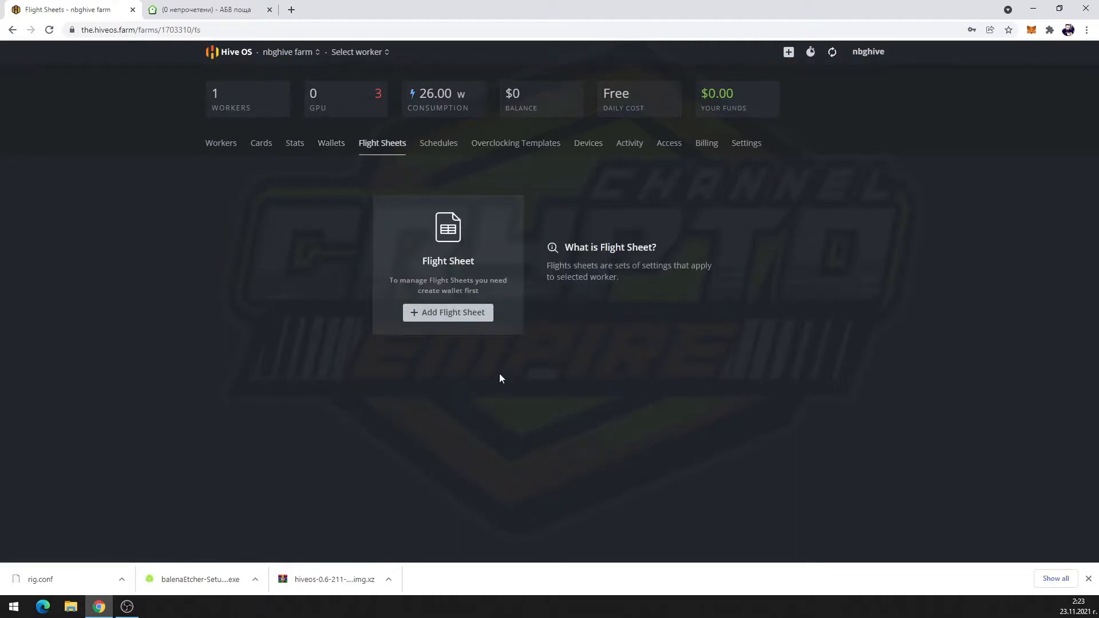
{"action": "left_click", "coordinate": [462, 317]}
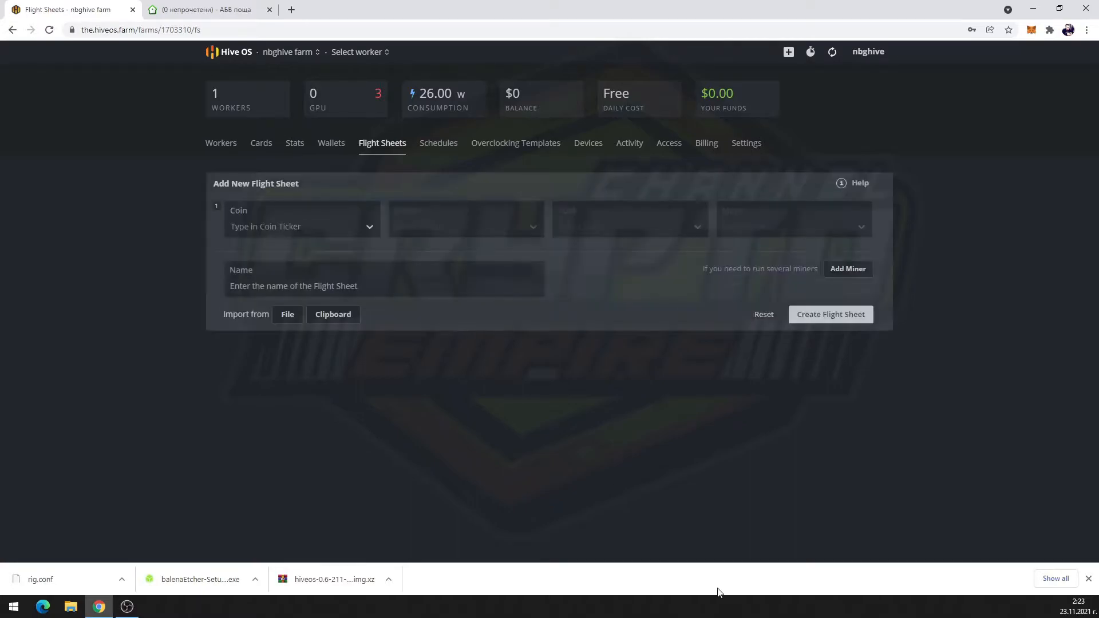
{"action": "left_click", "coordinate": [334, 235]}
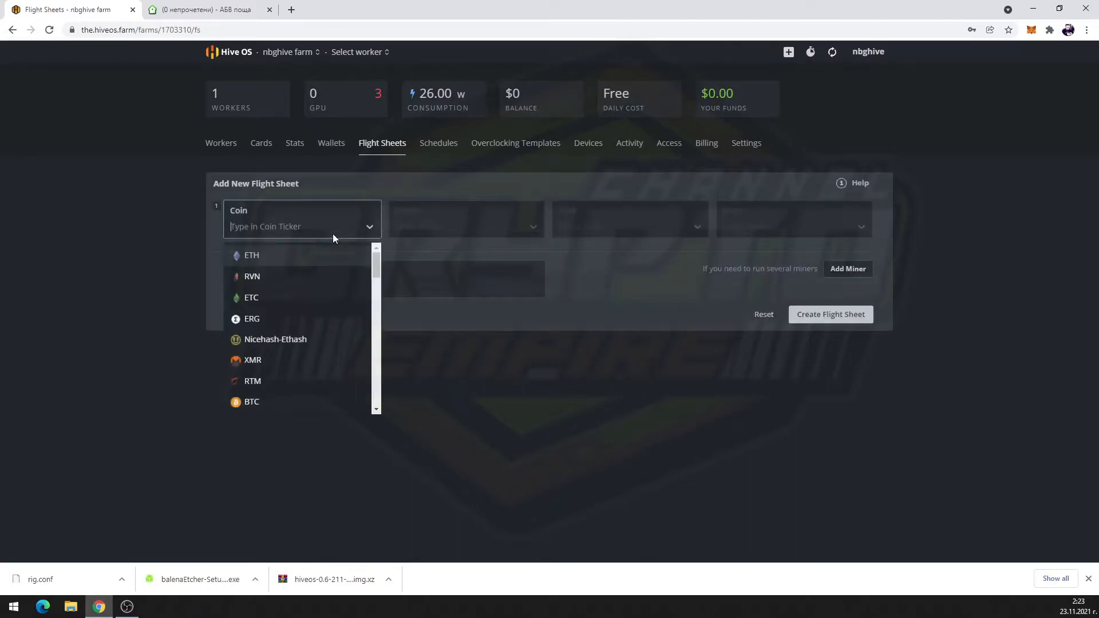
{"action": "left_click", "coordinate": [292, 259]}
{"action": "left_click", "coordinate": [512, 227]}
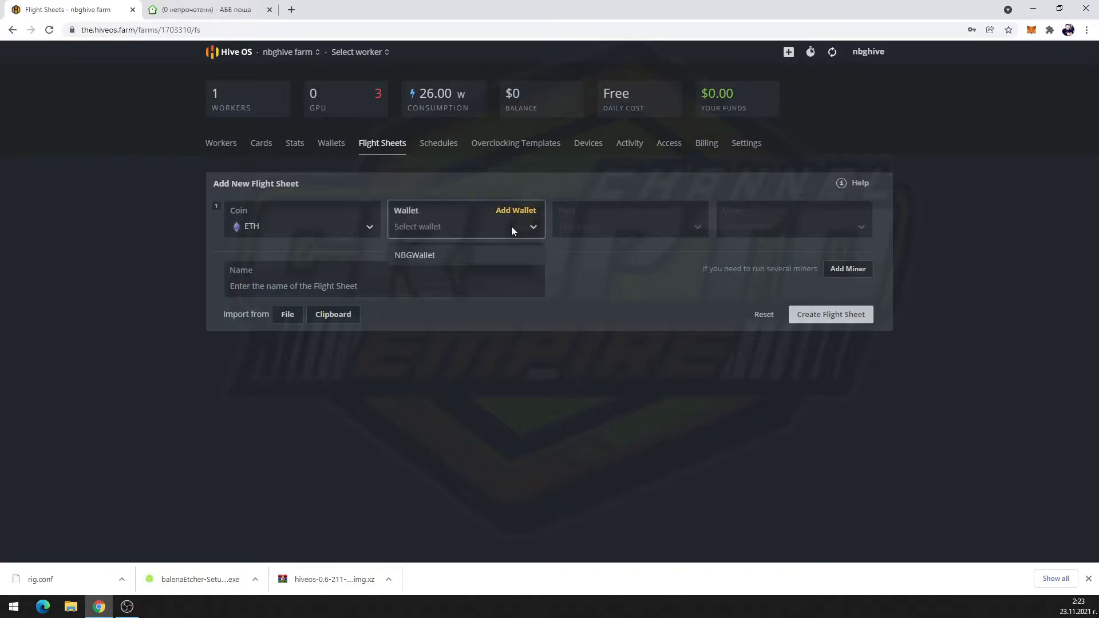
{"action": "left_click", "coordinate": [438, 255]}
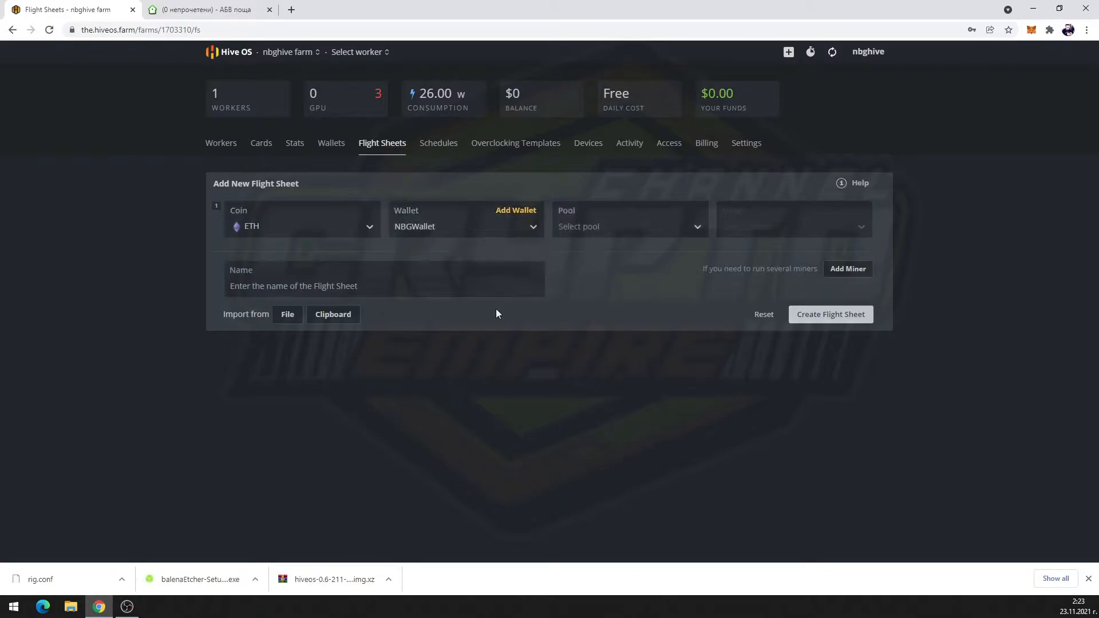
Choose the ethermine pool on its EU server and PhoenixMiner as the miner
{"action": "left_click", "coordinate": [658, 227]}
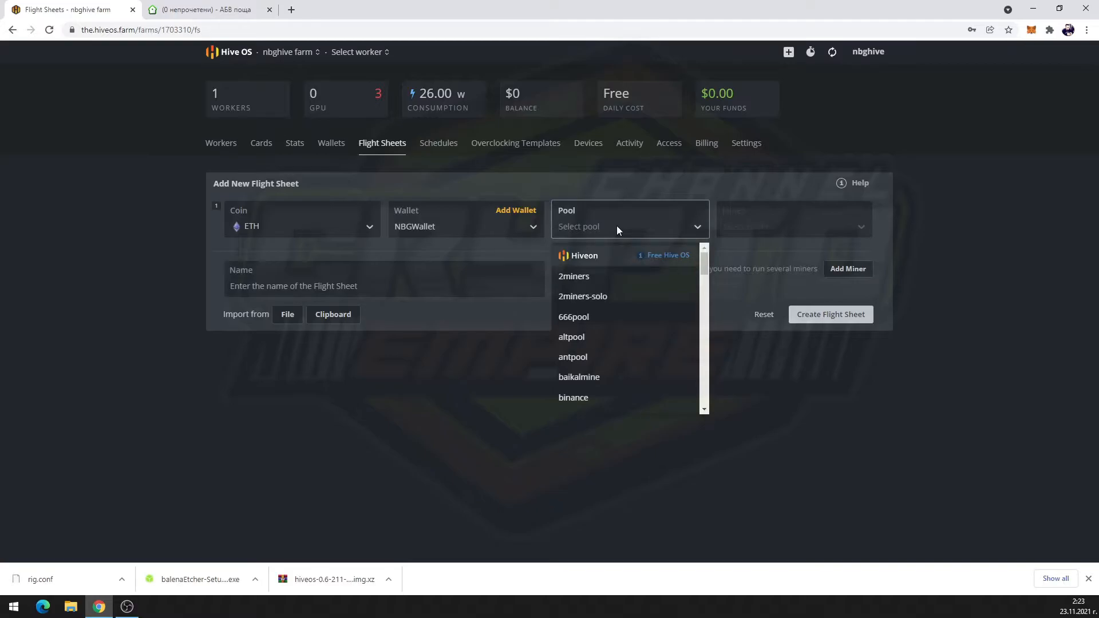
{"action": "type", "text": "ether"}
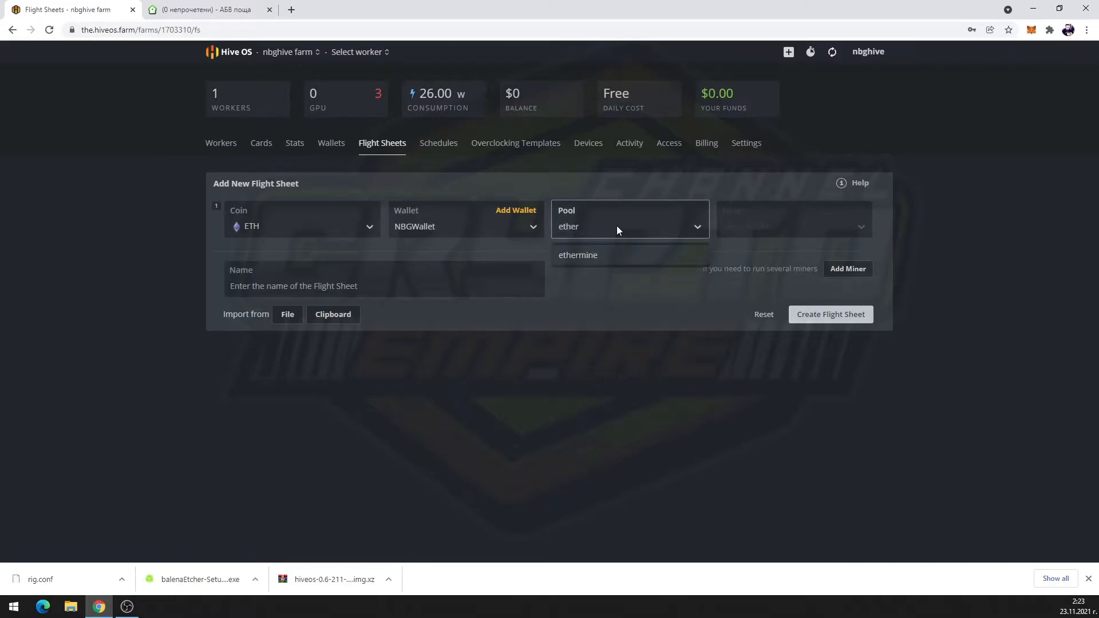
{"action": "left_click", "coordinate": [604, 253]}
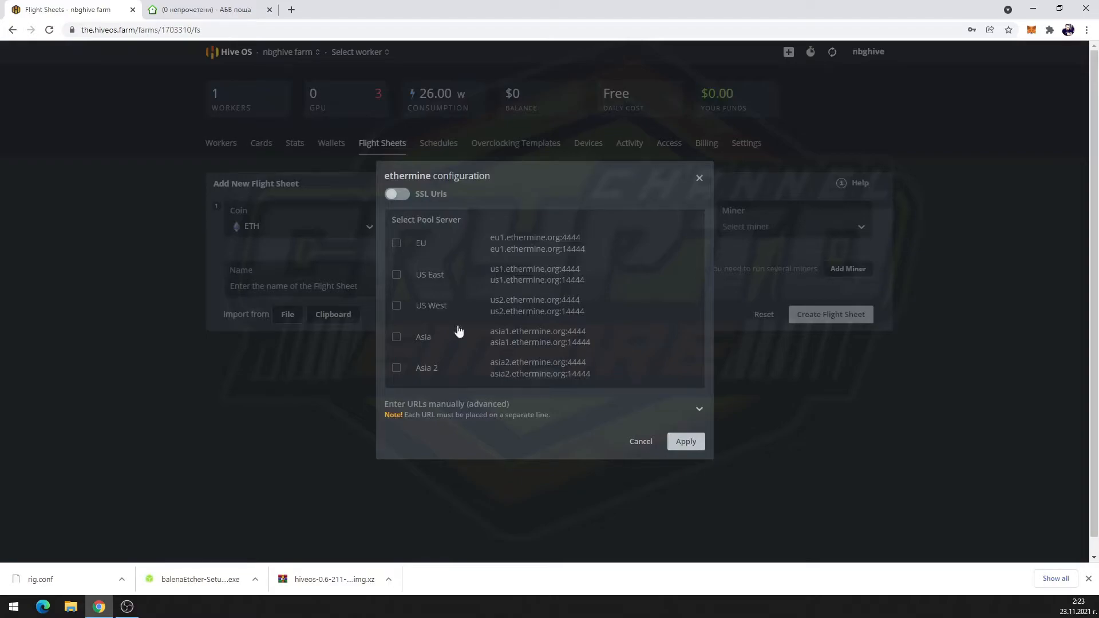
{"action": "left_click", "coordinate": [398, 246]}
{"action": "left_click", "coordinate": [685, 442]}
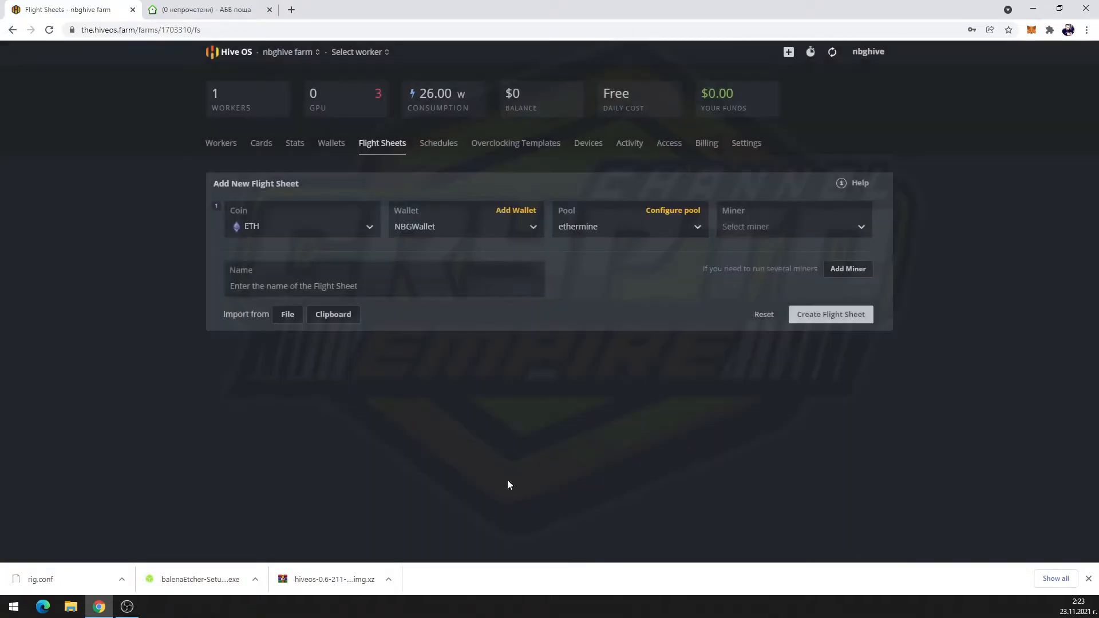
{"action": "left_click", "coordinate": [770, 227]}
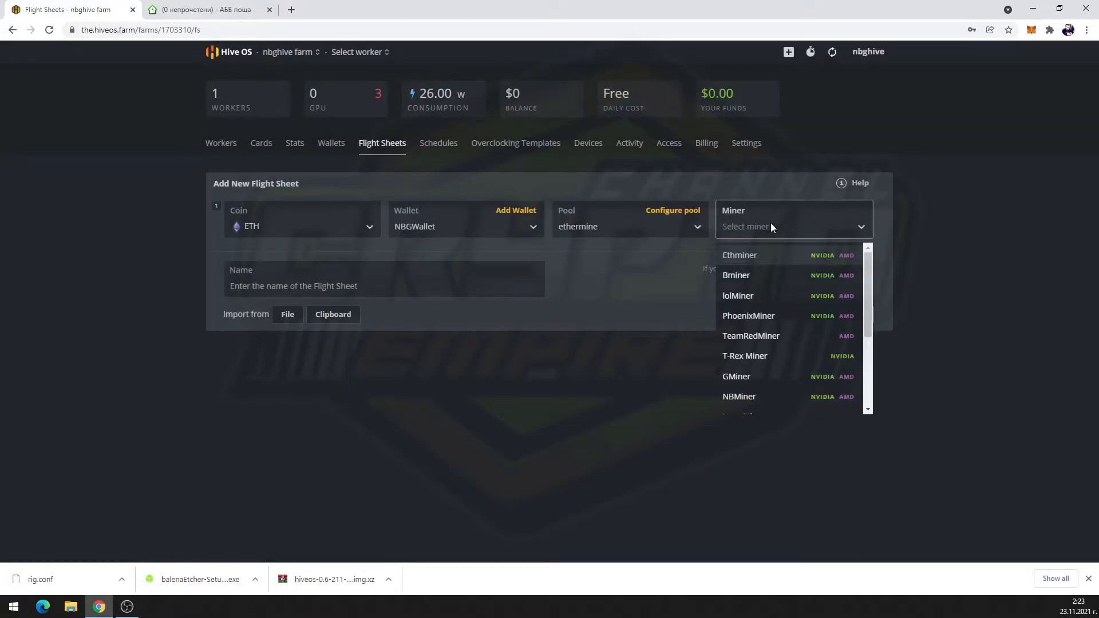
{"action": "left_click", "coordinate": [789, 319]}
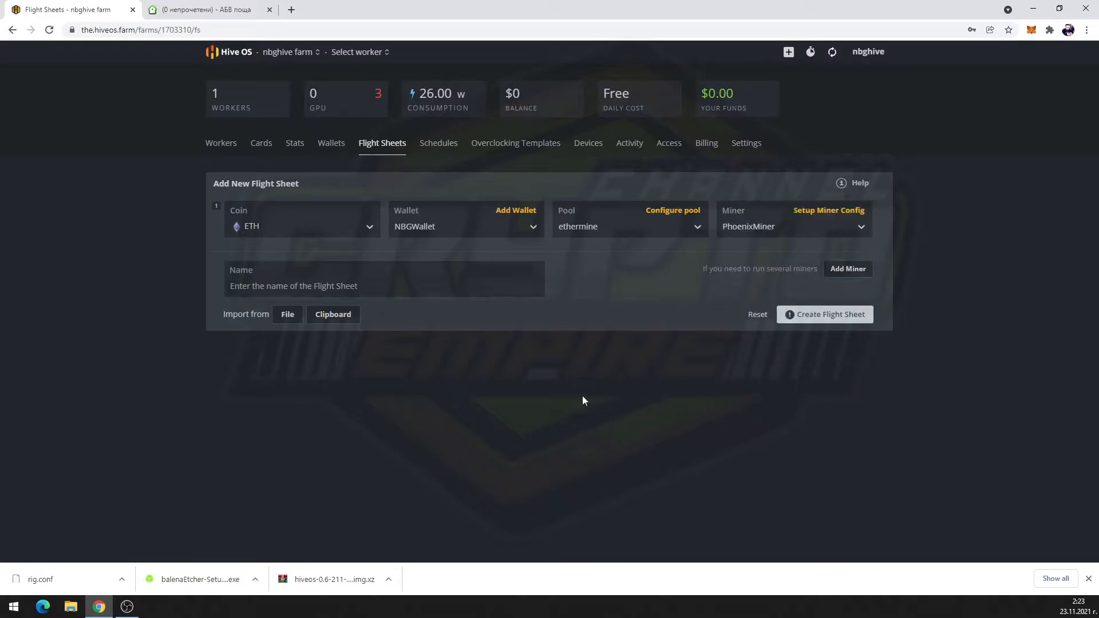
{"action": "mouse_move", "coordinate": [841, 320]}
Create the ETH/NBGWallet/ethermine/PhoenixMiner flight sheet and set it as the GPU default
{"action": "left_click", "coordinate": [834, 315]}
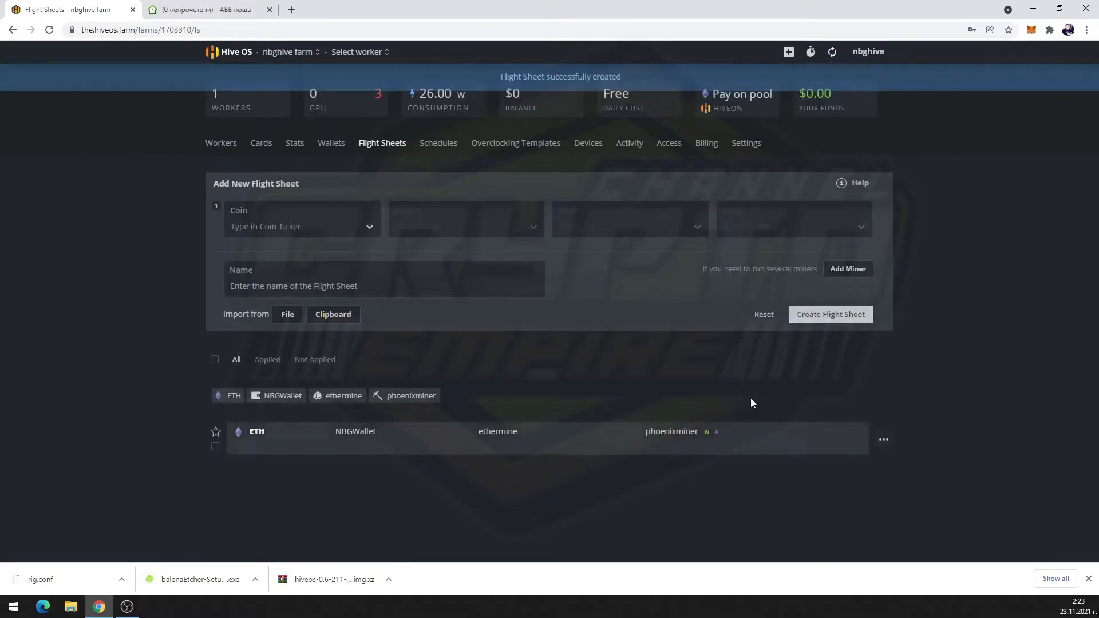
{"action": "left_click", "coordinate": [216, 447]}
{"action": "left_click", "coordinate": [885, 441]}
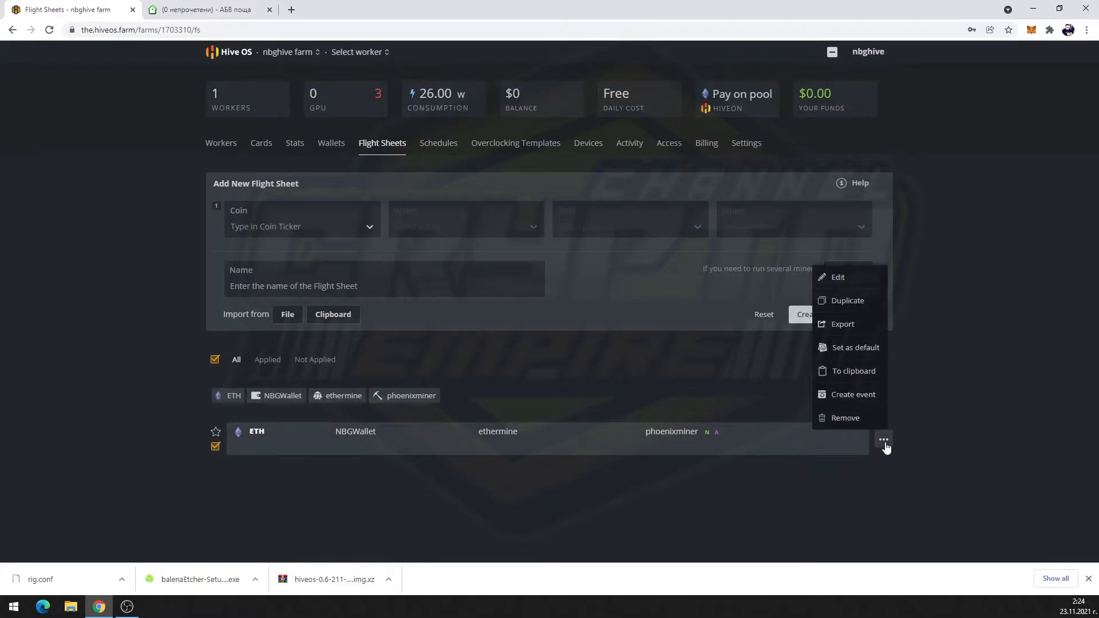
{"action": "left_click", "coordinate": [870, 355]}
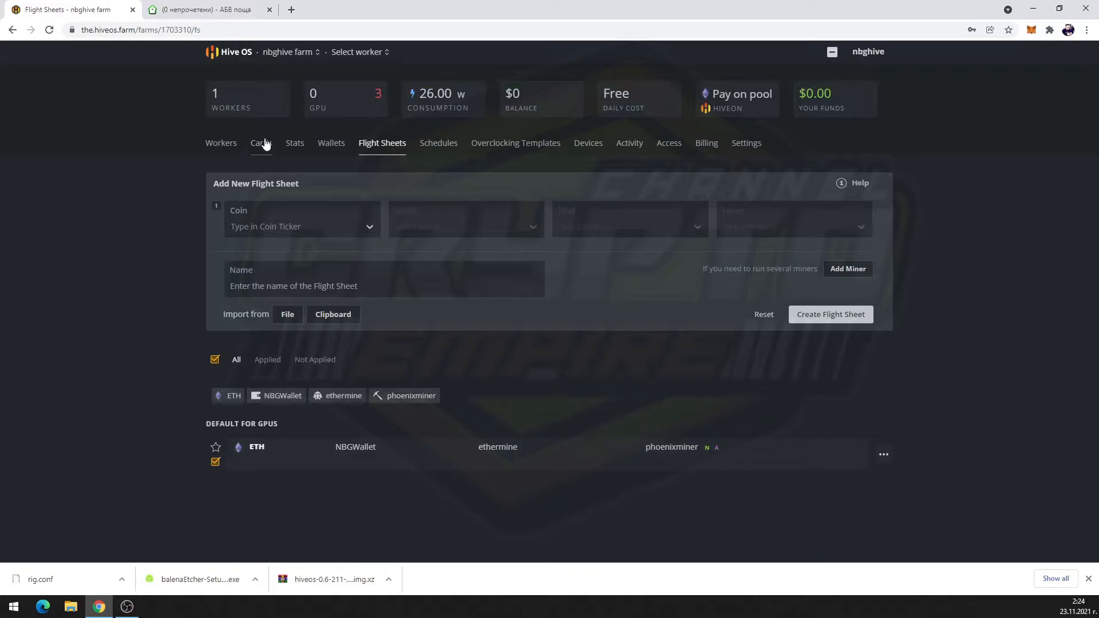
From the Workers list, pick rig7B5F0B in the worker picker to open its overview
{"action": "left_click", "coordinate": [225, 146]}
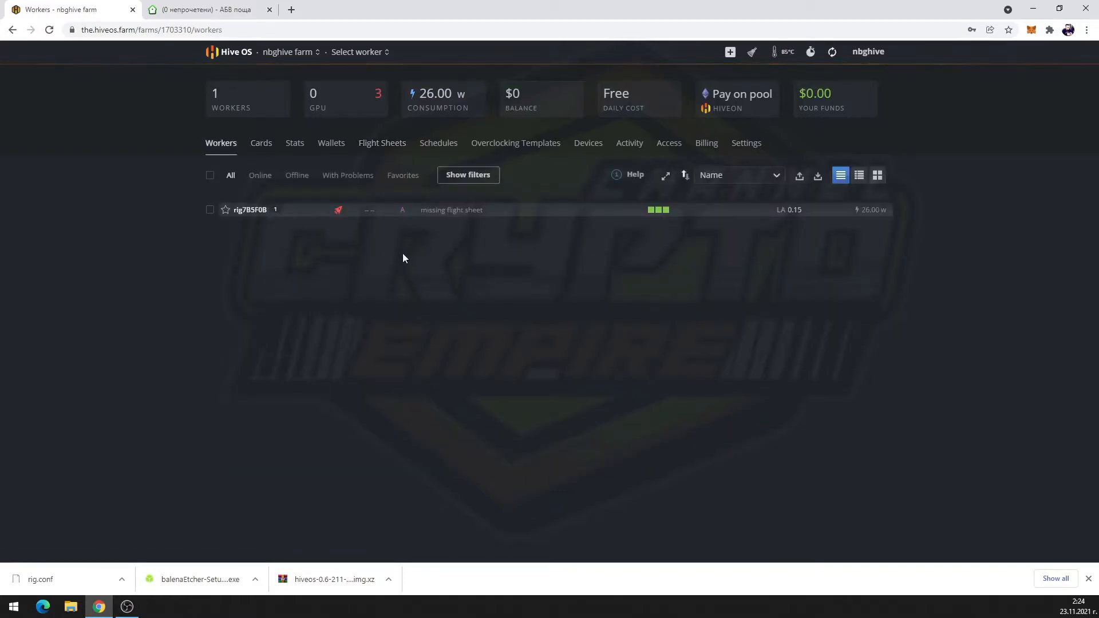
{"action": "left_click", "coordinate": [364, 219]}
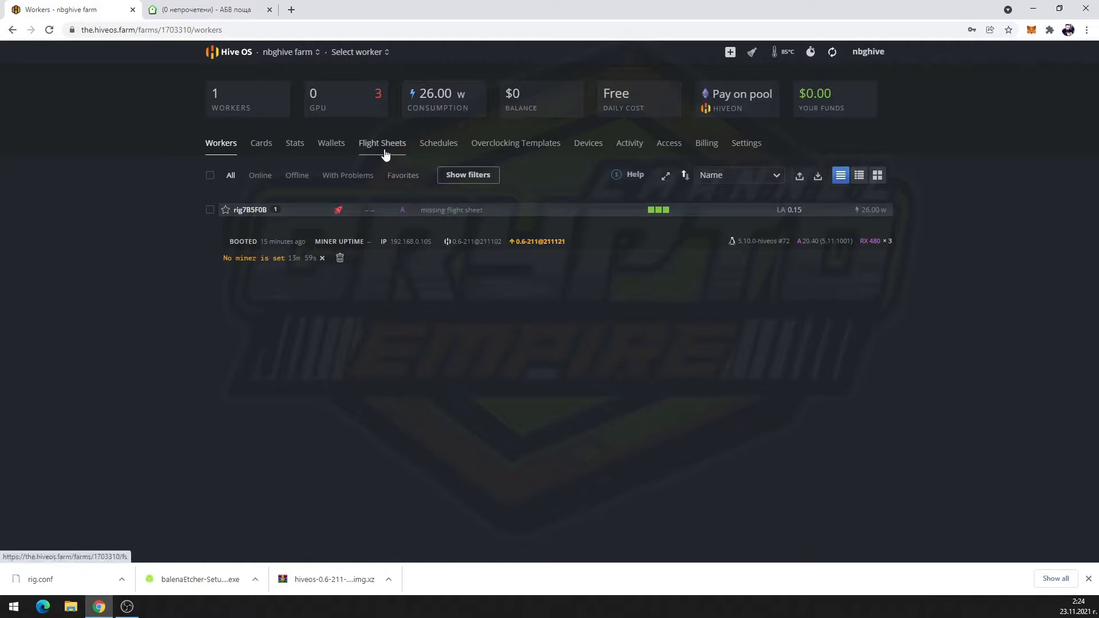
{"action": "right_click", "coordinate": [816, 212]}
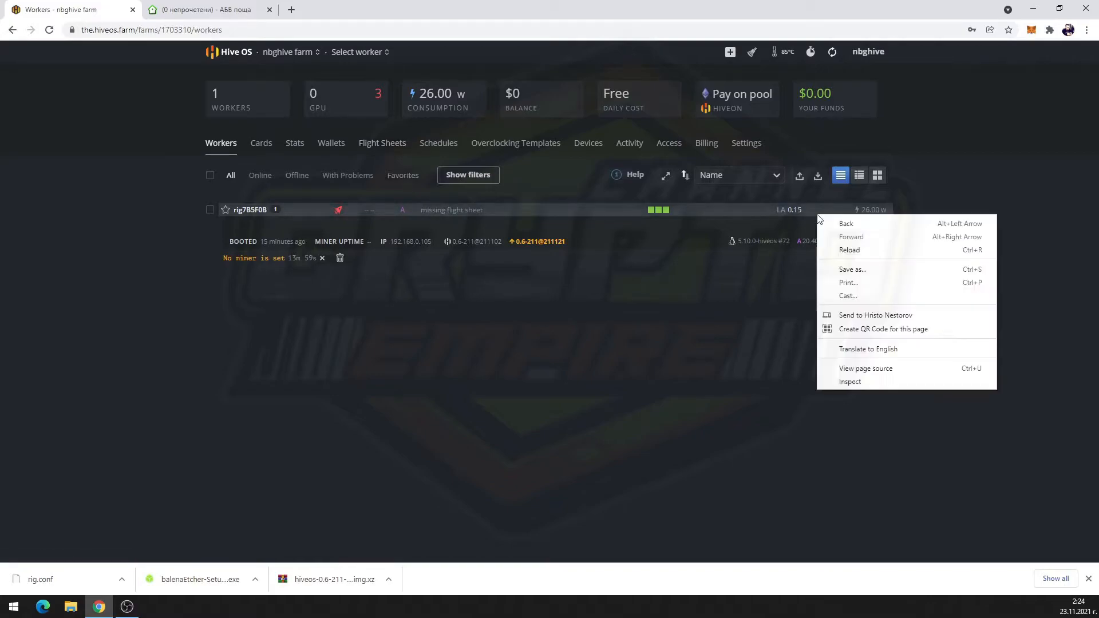
{"action": "left_click", "coordinate": [714, 227]}
{"action": "left_click", "coordinate": [360, 52]}
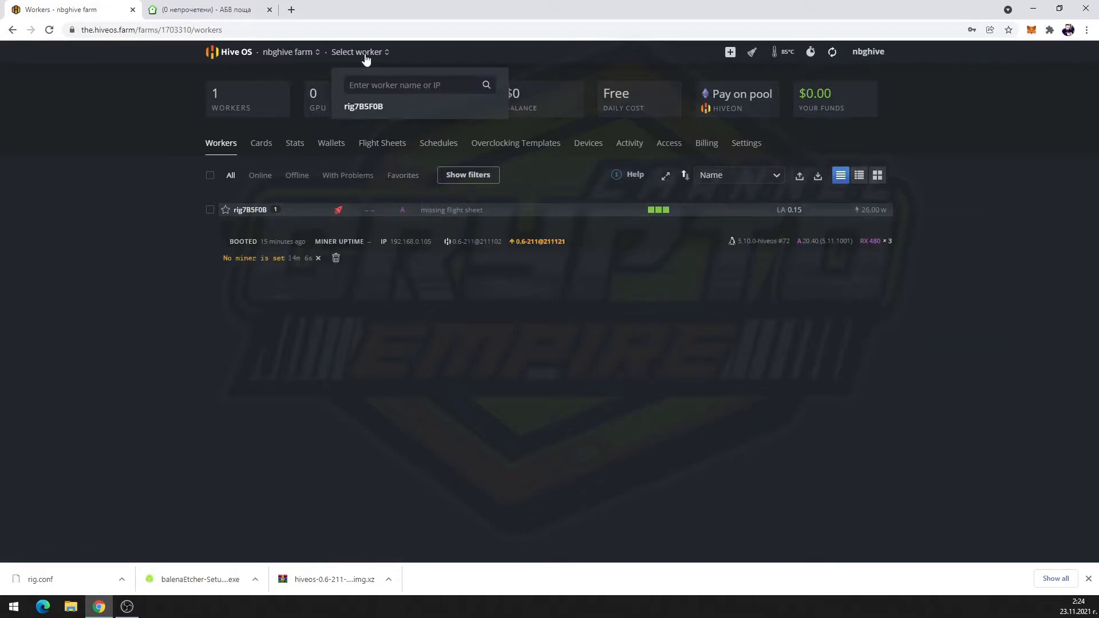
{"action": "left_click", "coordinate": [372, 107]}
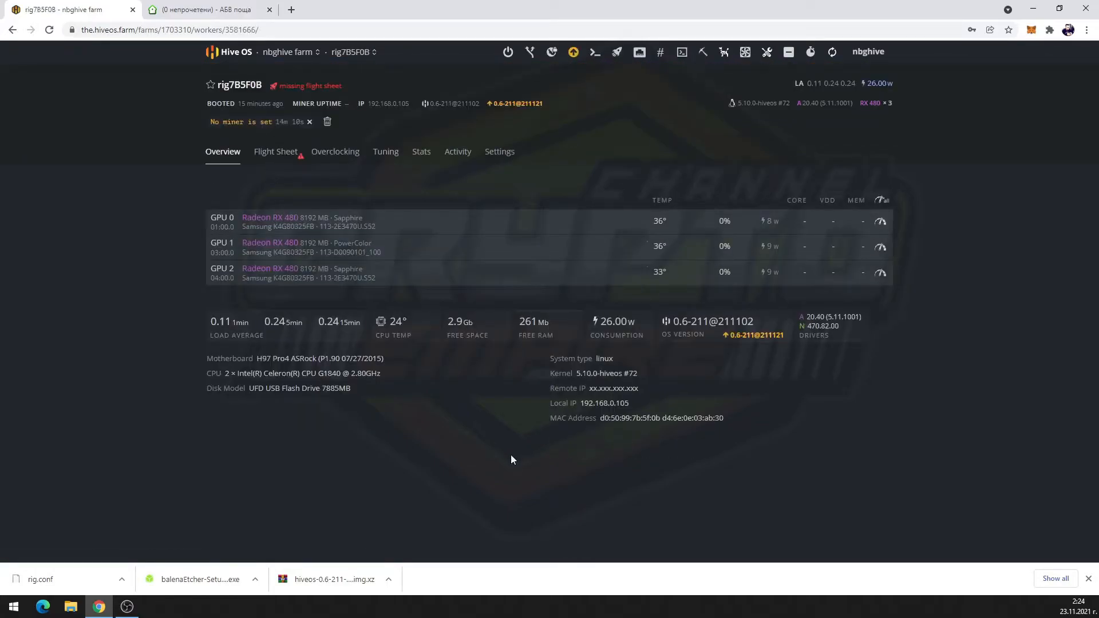
Apply the ETH flight sheet to rig7B5F0B, accepting the fee notice
{"action": "left_click", "coordinate": [285, 154]}
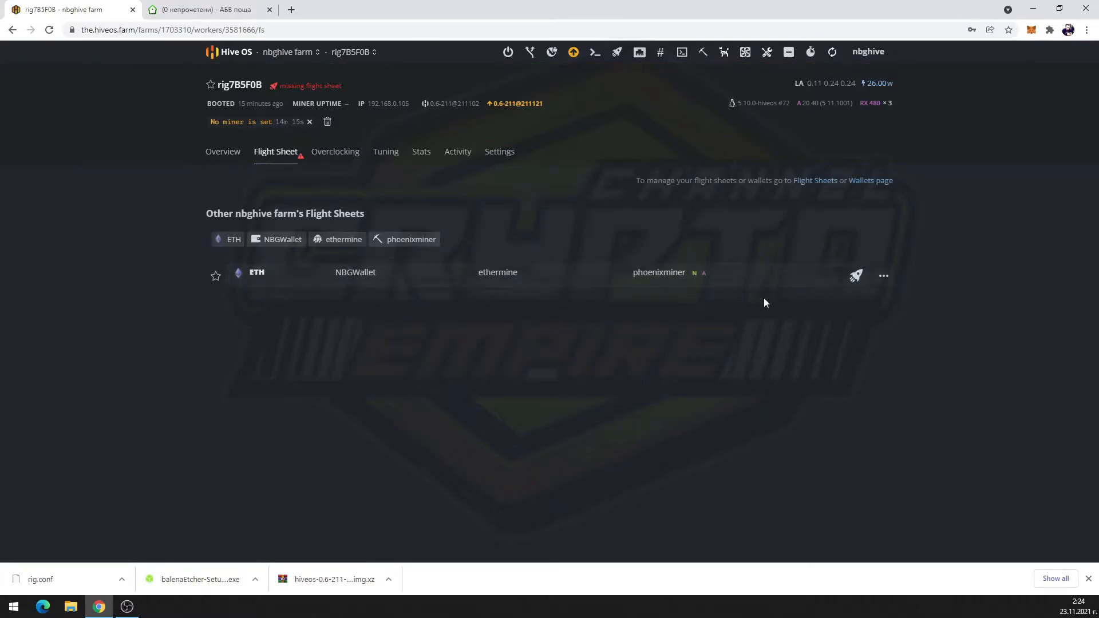
{"action": "left_click", "coordinate": [863, 284]}
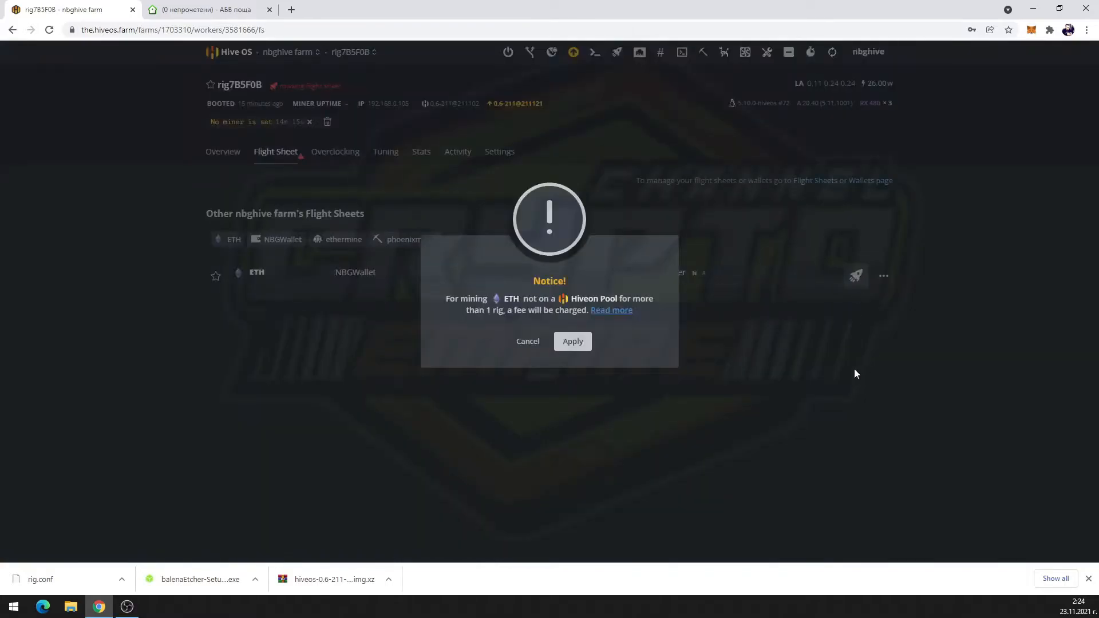
{"action": "left_click", "coordinate": [572, 342]}
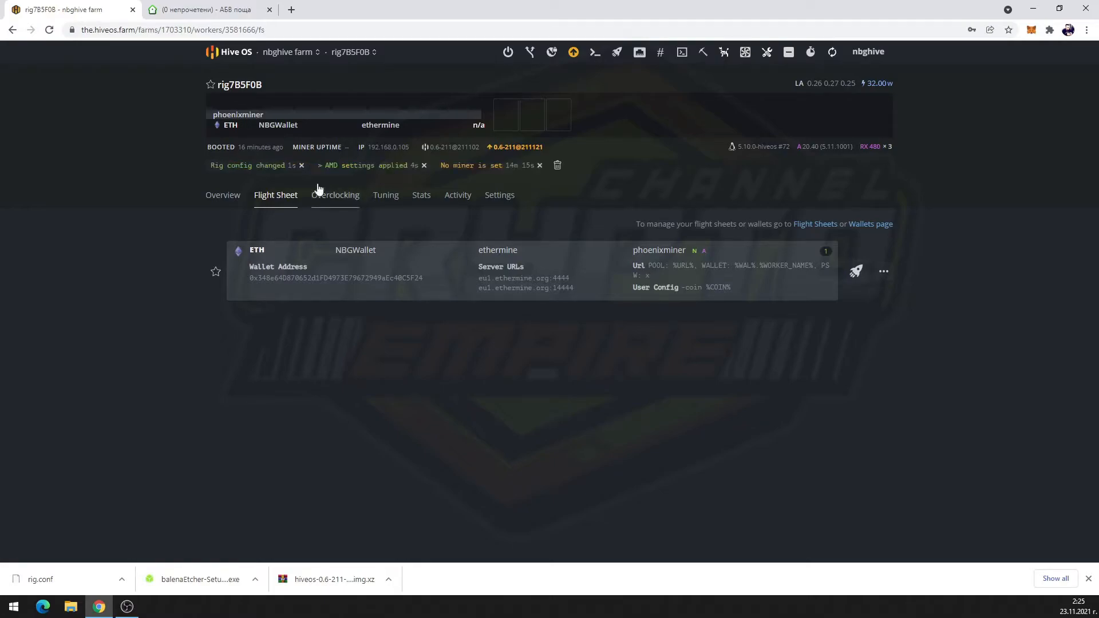
Dismiss the rig config changed, AMD settings applied and no-miner messages
{"action": "left_click", "coordinate": [302, 167]}
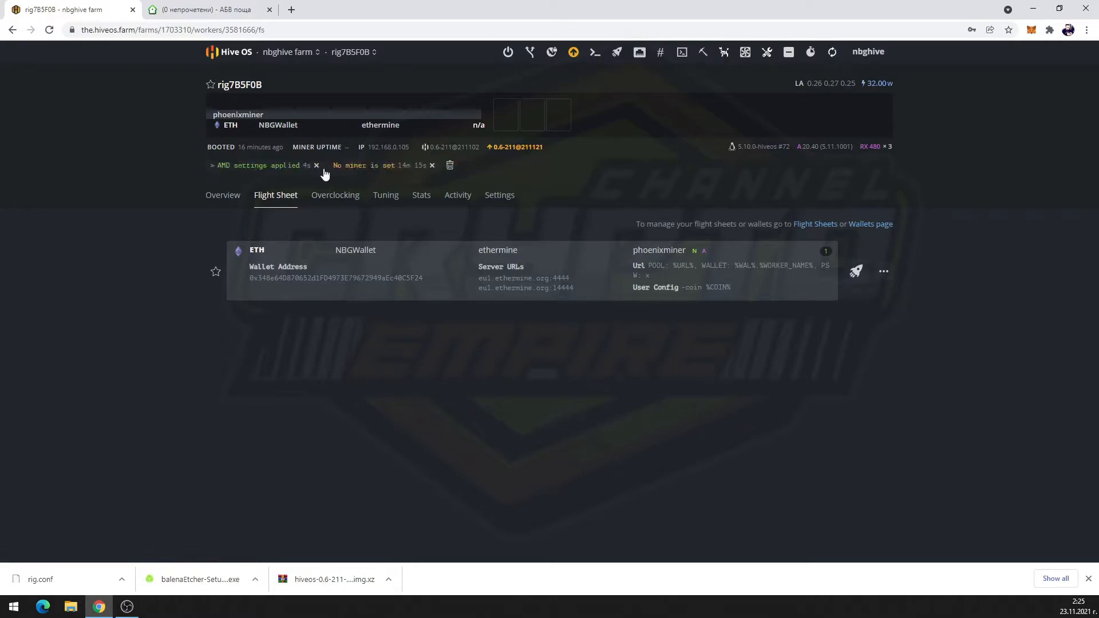
{"action": "left_click", "coordinate": [317, 166]}
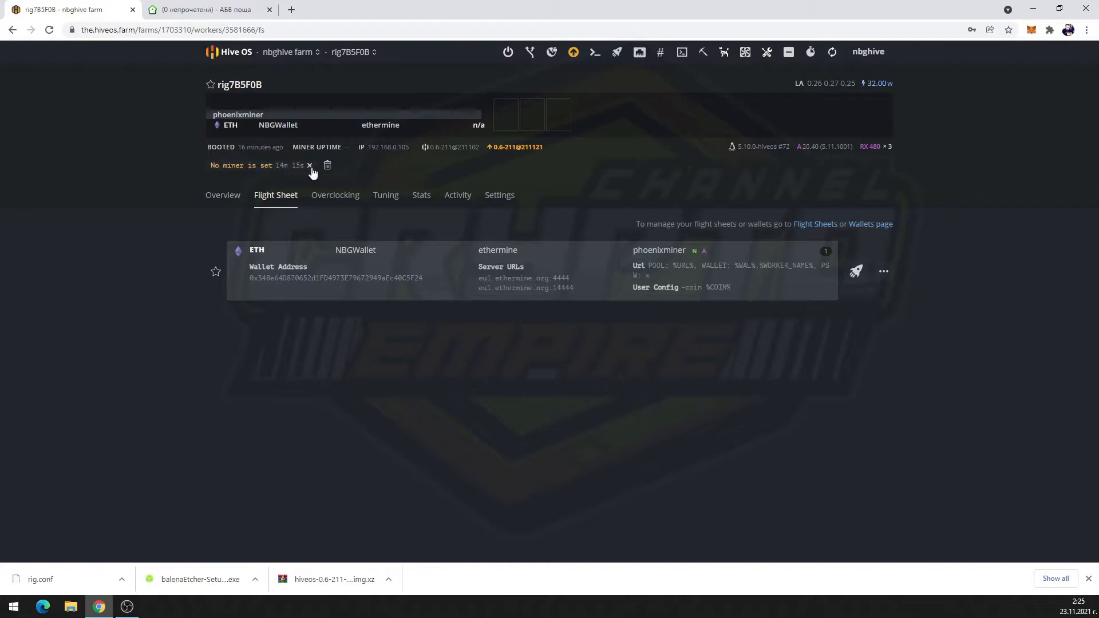
{"action": "left_click", "coordinate": [311, 166]}
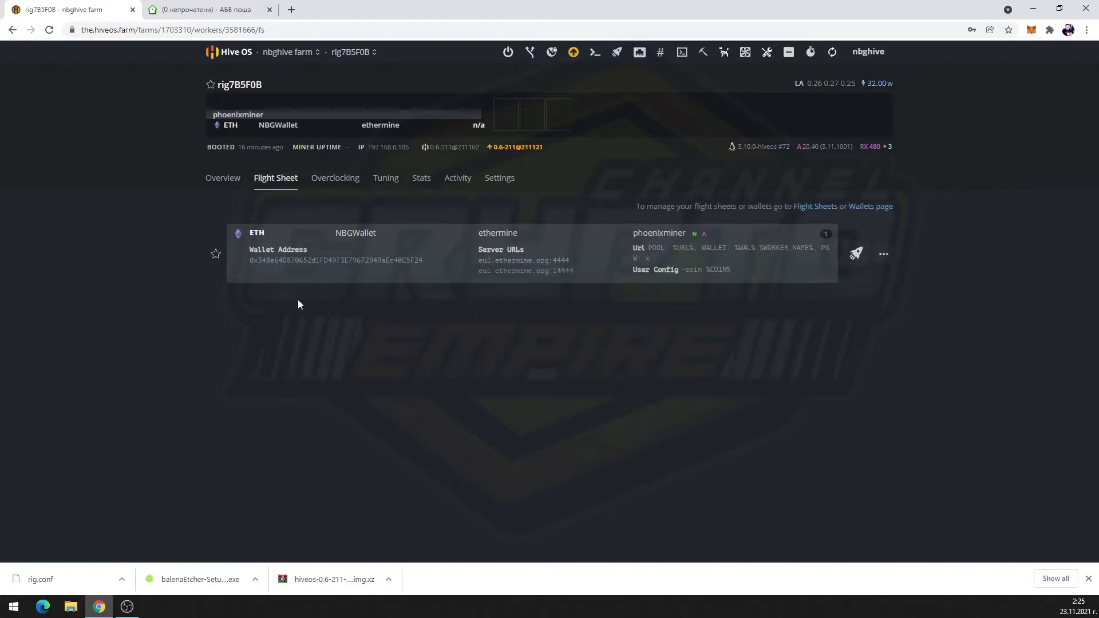
Set GPU 0's core clock to 1104 MHz and memory clock to 1950 MHz
{"action": "left_click", "coordinate": [228, 181]}
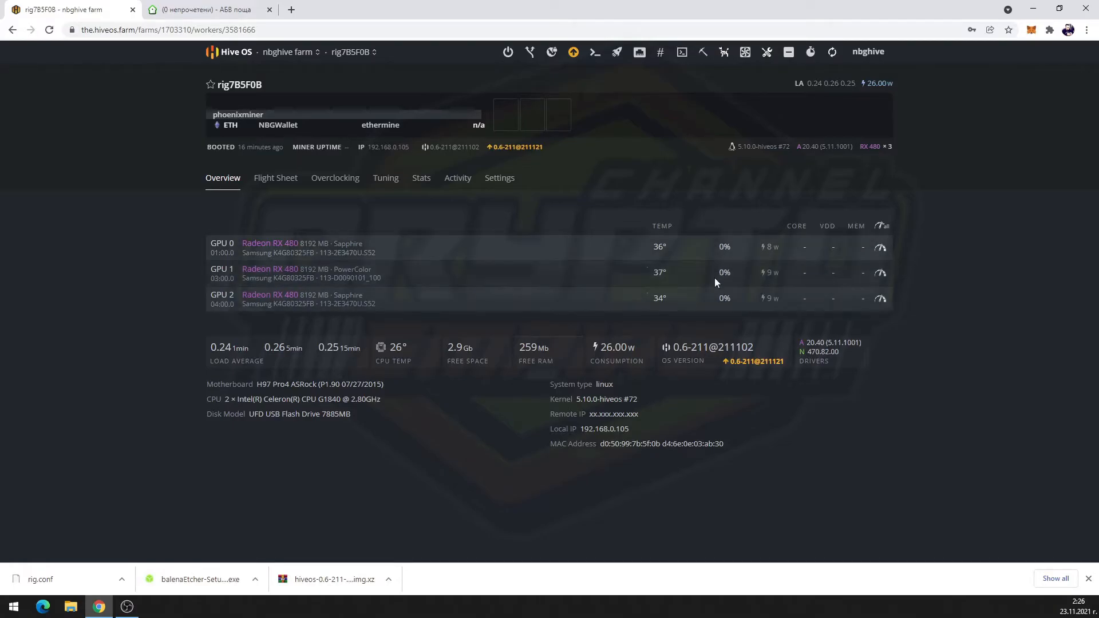
{"action": "left_click", "coordinate": [880, 249]}
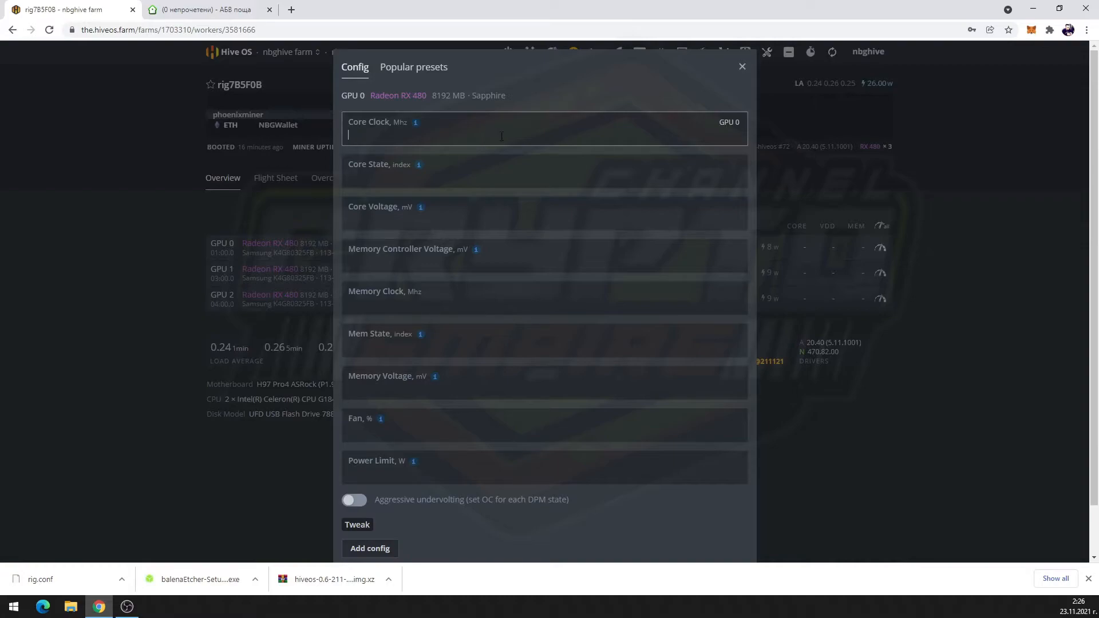
{"action": "type", "text": "1104"}
{"action": "left_click", "coordinate": [463, 184]}
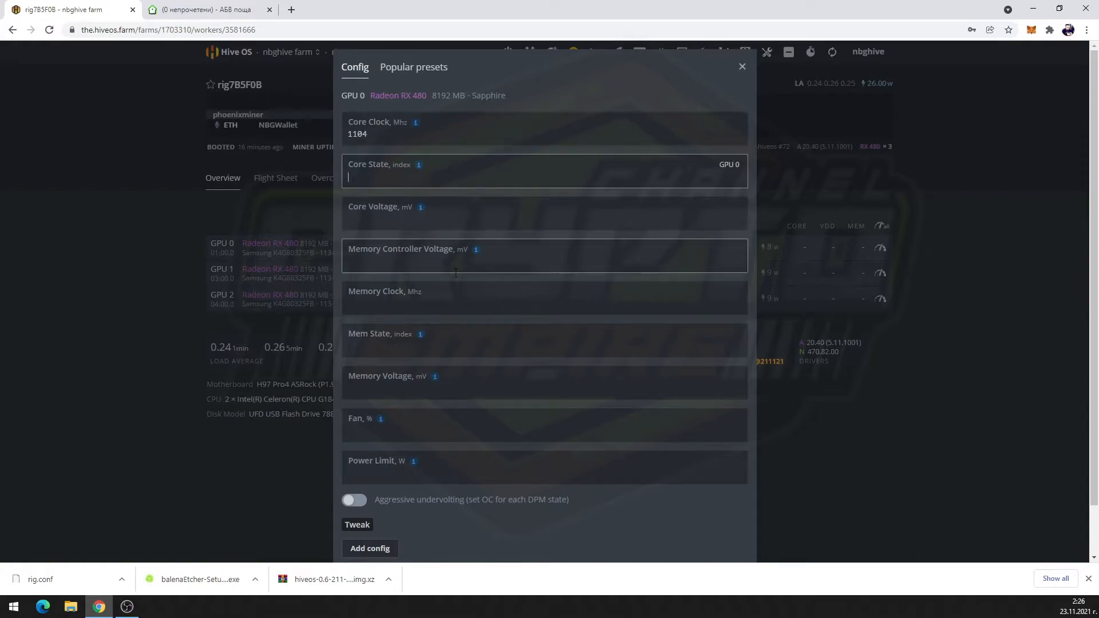
{"action": "left_click", "coordinate": [454, 302]}
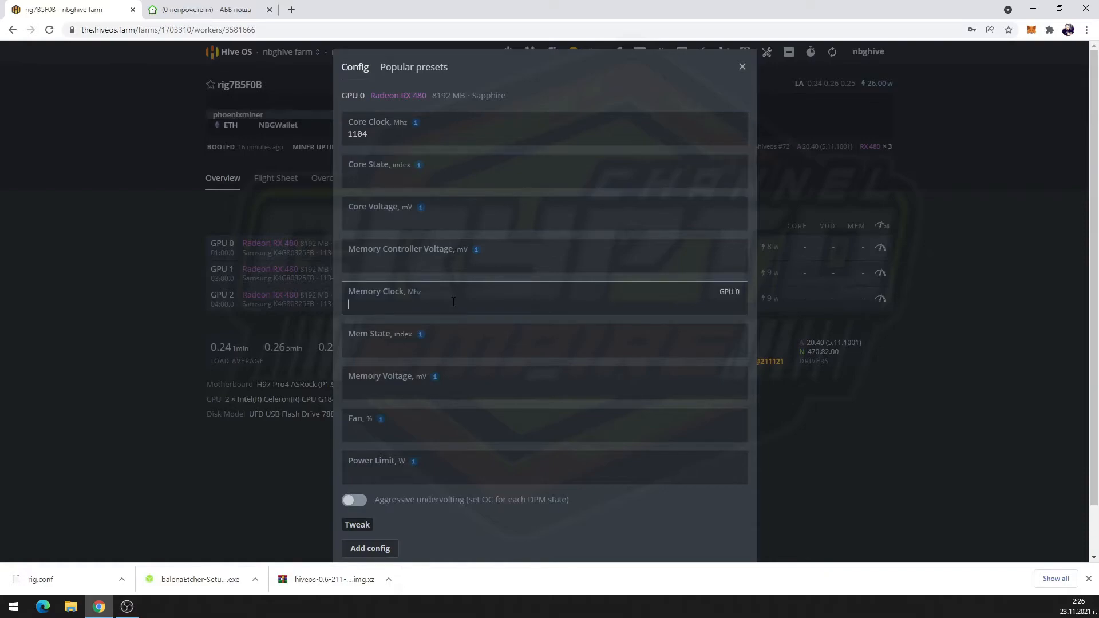
{"action": "type", "text": "1950"}
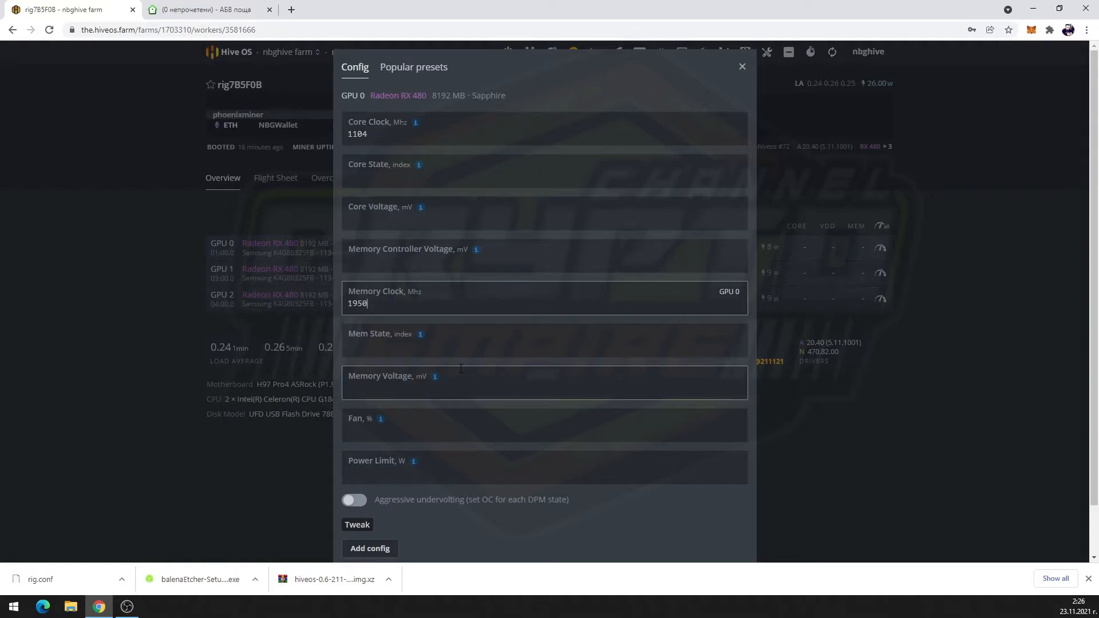
Set GPU 0's fan to 50% and apply the overclock
{"action": "left_click", "coordinate": [441, 436]}
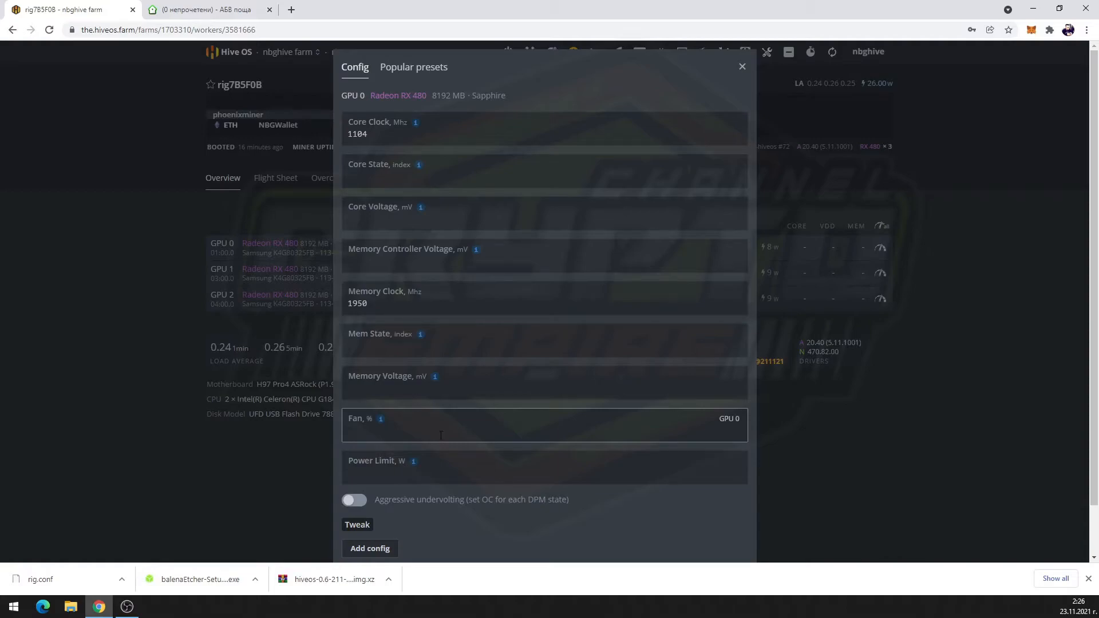
{"action": "type", "text": "50"}
{"action": "scroll", "coordinate": [538, 521], "scroll_direction": "down", "scroll_amount": 1}
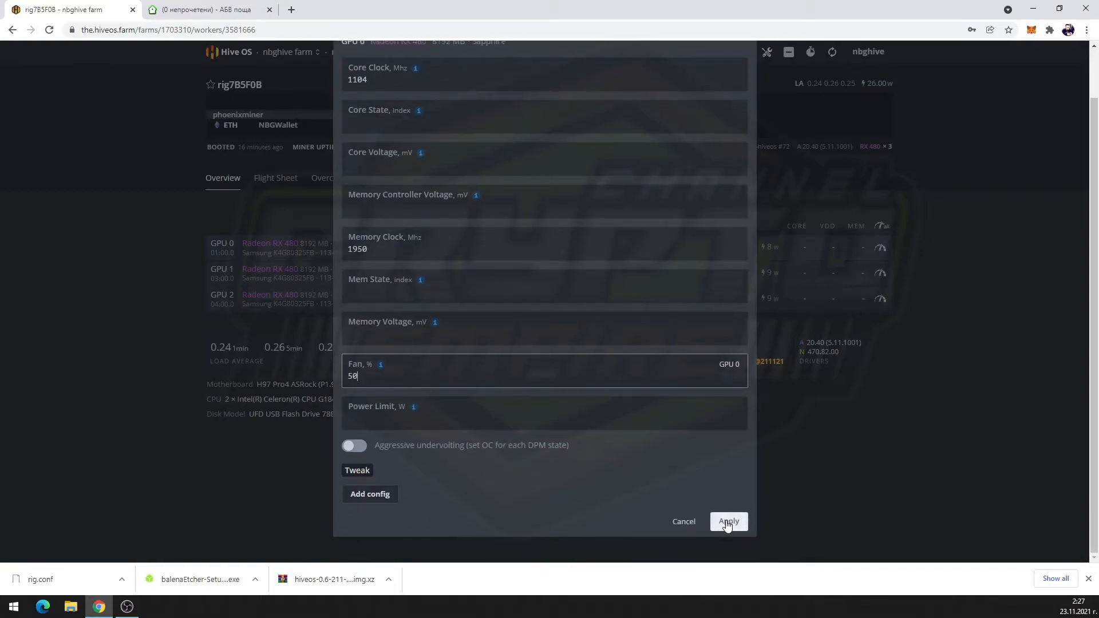
{"action": "left_click", "coordinate": [727, 524]}
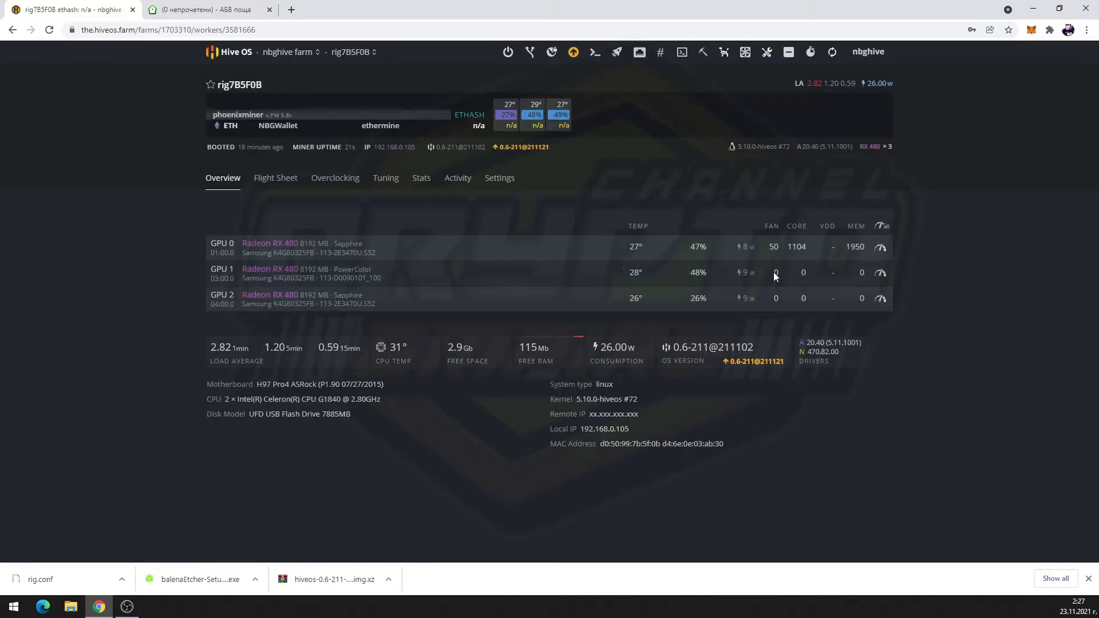
Give GPU 1 a 1104 MHz core clock and 1980 MHz memory clock and apply
{"action": "left_click", "coordinate": [880, 275]}
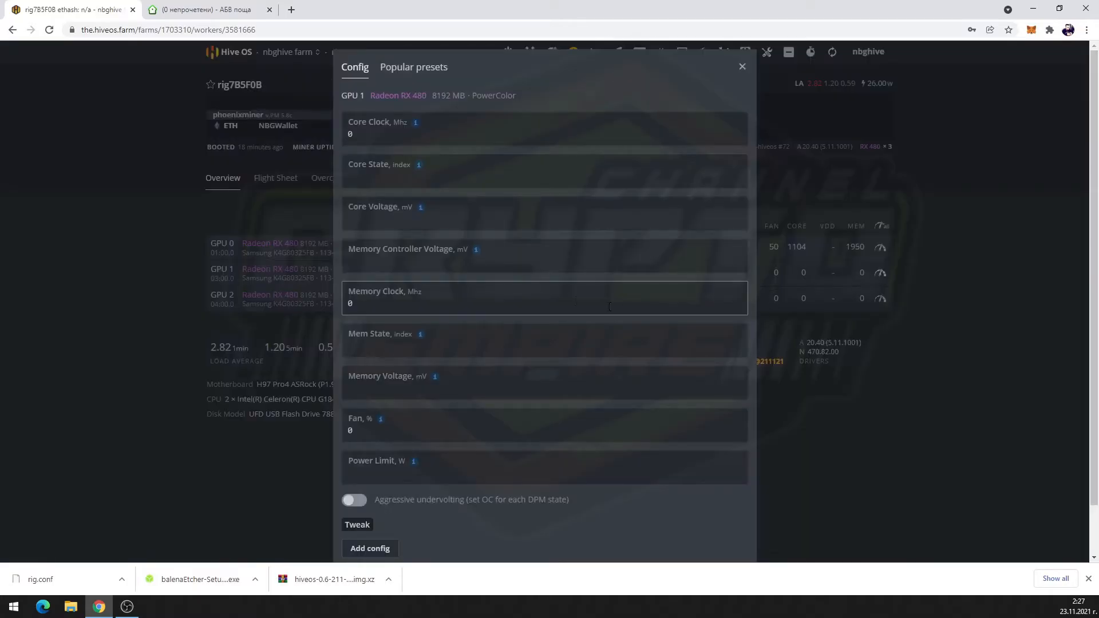
{"action": "left_click", "coordinate": [421, 139]}
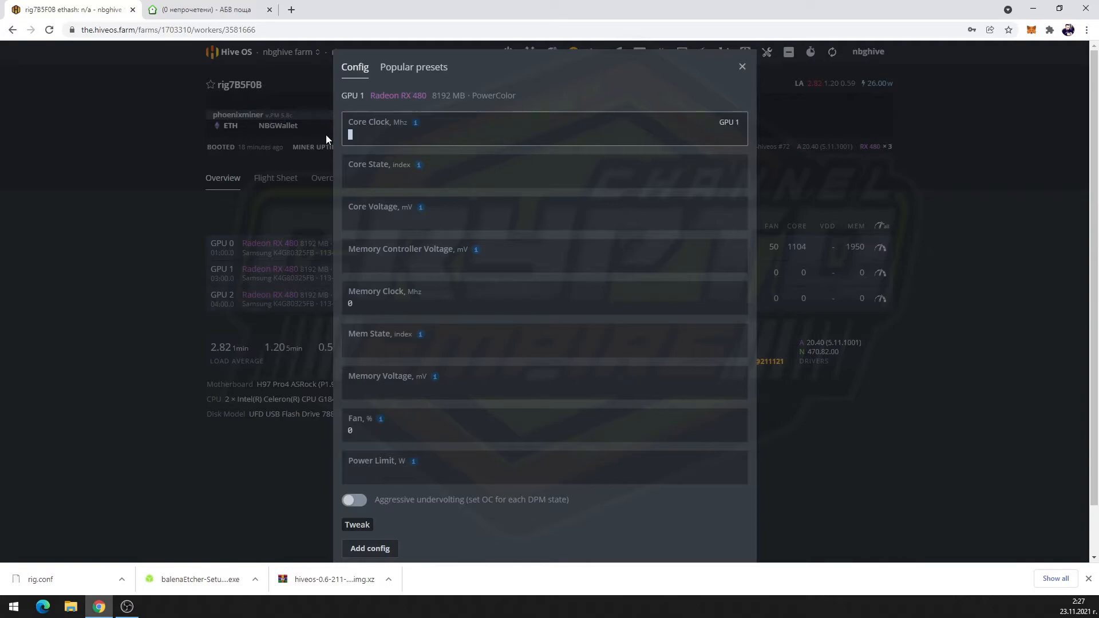
{"action": "type", "text": "1104"}
{"action": "mouse_move", "coordinate": [419, 210]}
{"action": "left_click", "coordinate": [408, 305]}
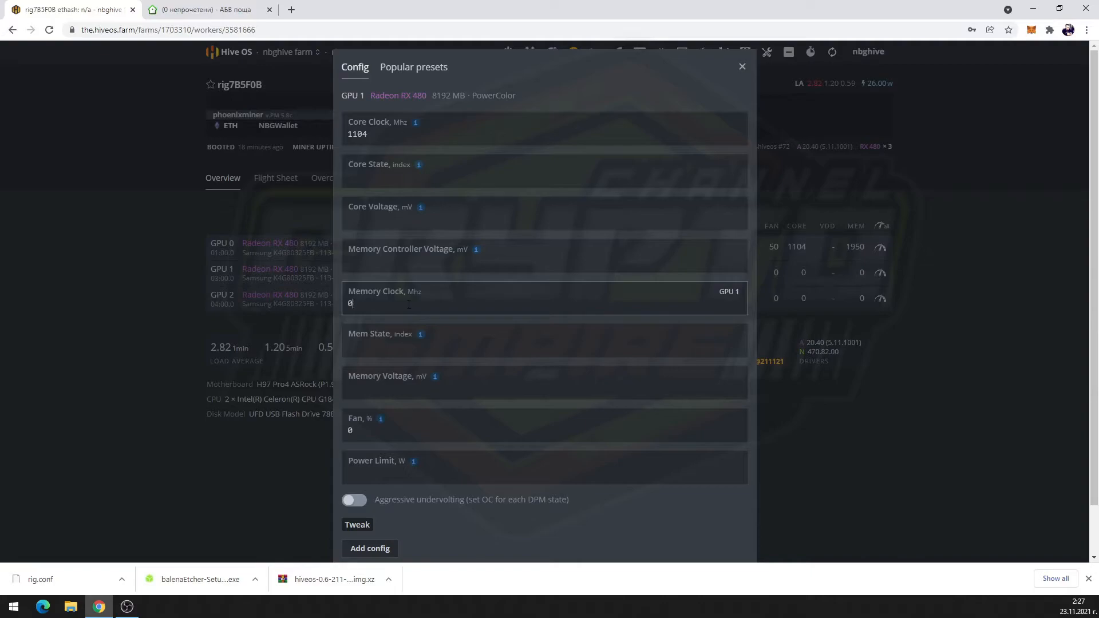
{"action": "key", "text": "BackSpace"}
{"action": "type", "text": "1980"}
{"action": "scroll", "coordinate": [616, 497], "scroll_direction": "down", "scroll_amount": 1}
{"action": "left_click", "coordinate": [729, 521]}
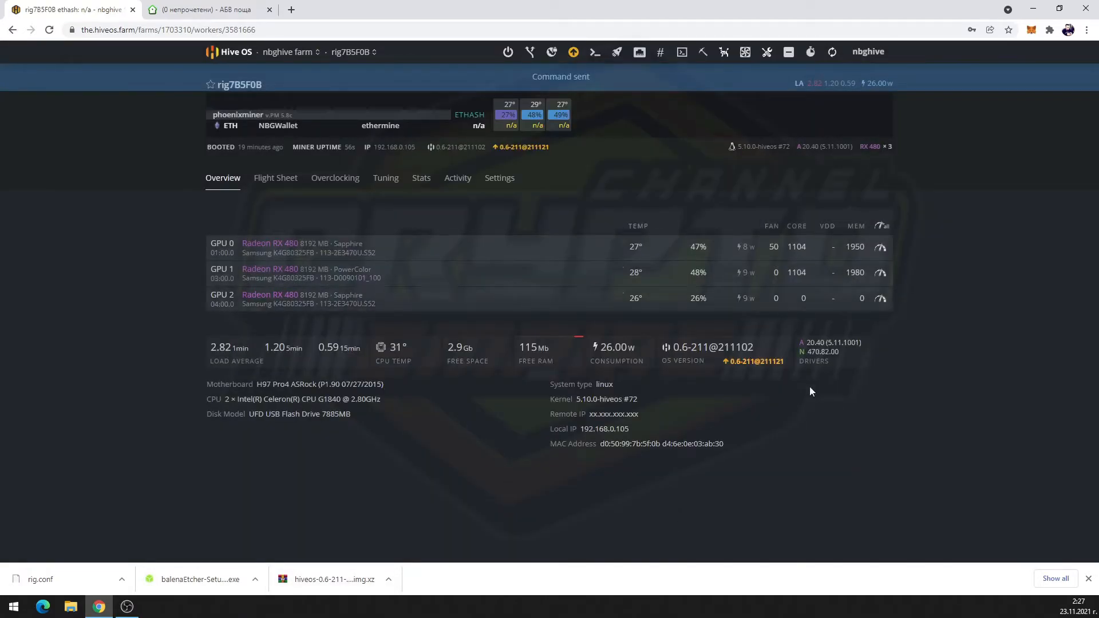
Replace GPU 2's core clock of 0 with 1104 MHz and apply the change
{"action": "left_click", "coordinate": [881, 299]}
{"action": "left_click", "coordinate": [473, 129]}
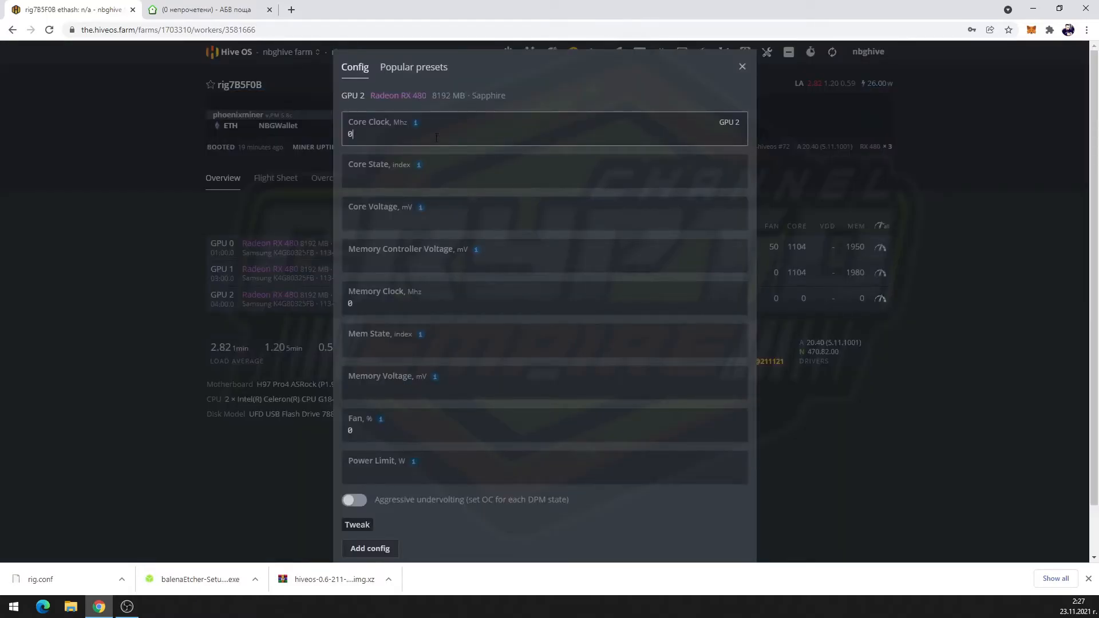
{"action": "key", "text": "BackSpace"}
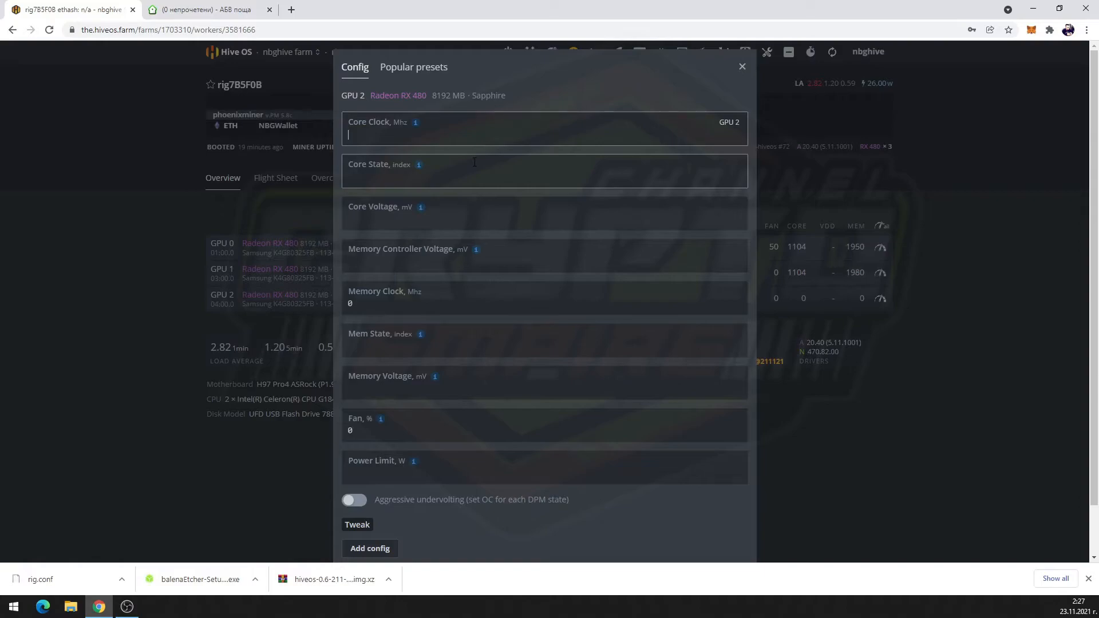
{"action": "type", "text": "1104"}
{"action": "scroll", "coordinate": [581, 442], "scroll_direction": "down", "scroll_amount": 1}
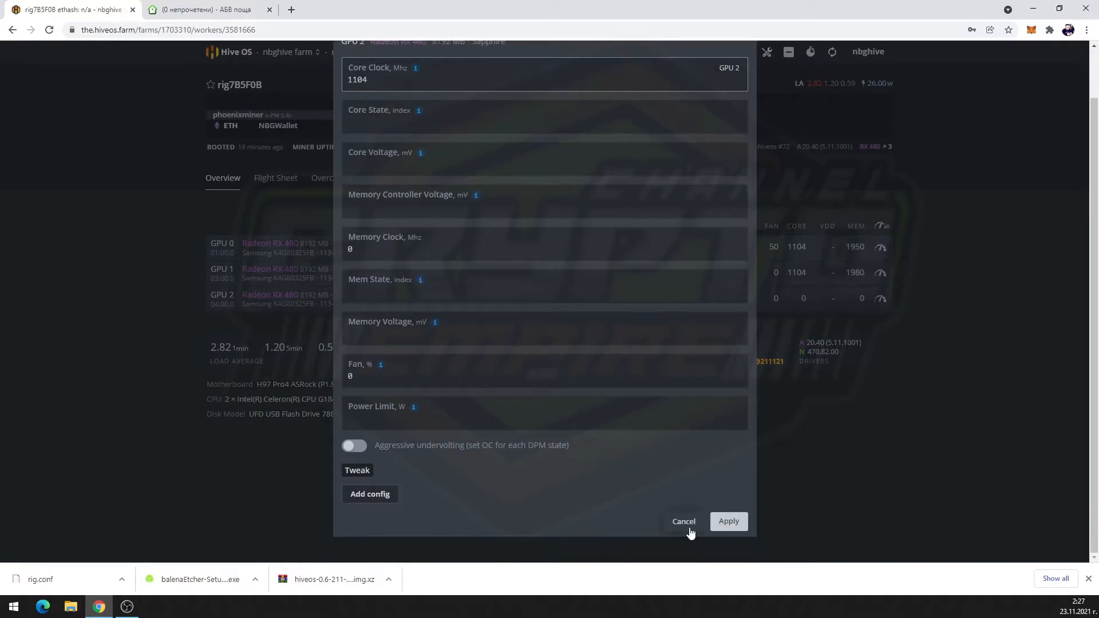
{"action": "left_click", "coordinate": [727, 523]}
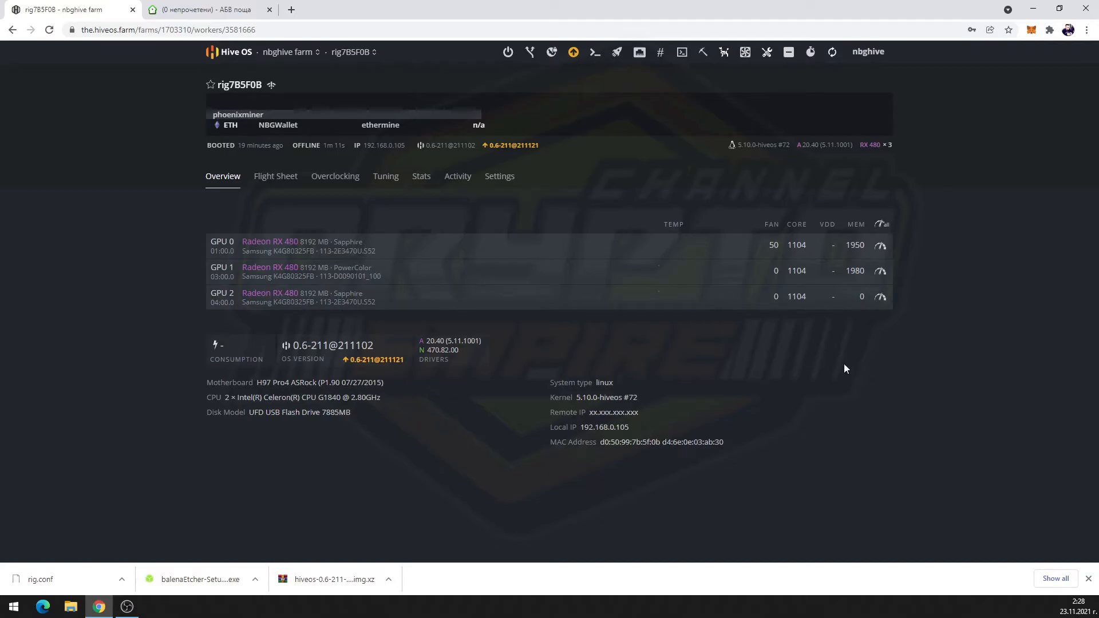
Reset GPU 1's memory clock from 1980 to 0 and apply
{"action": "left_click", "coordinate": [880, 270]}
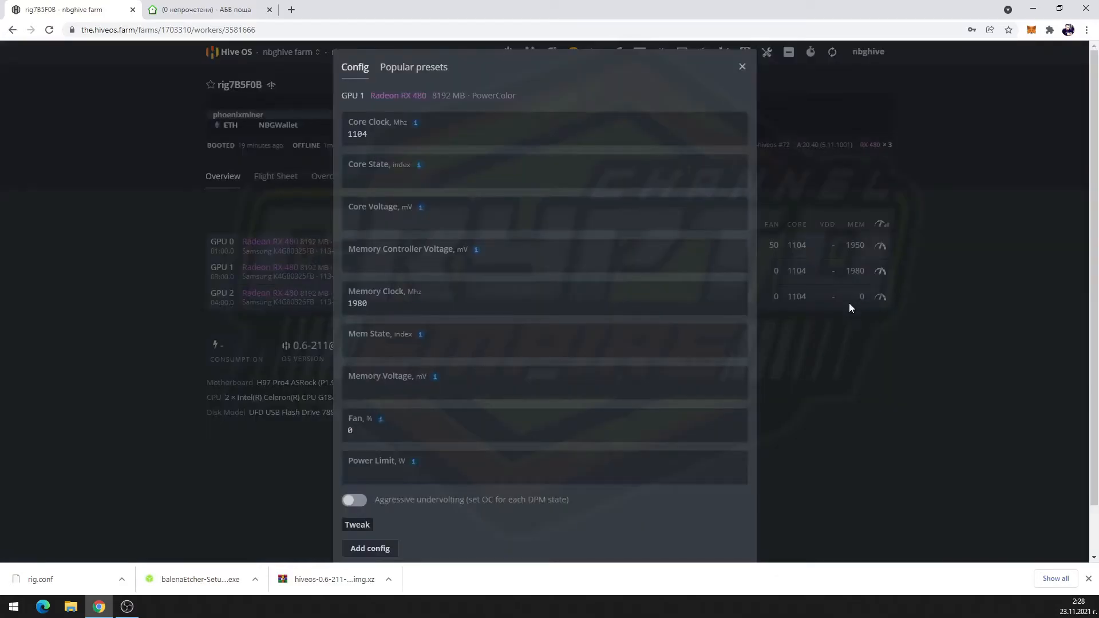
{"action": "double_click", "coordinate": [409, 307]}
{"action": "type", "text": "0"}
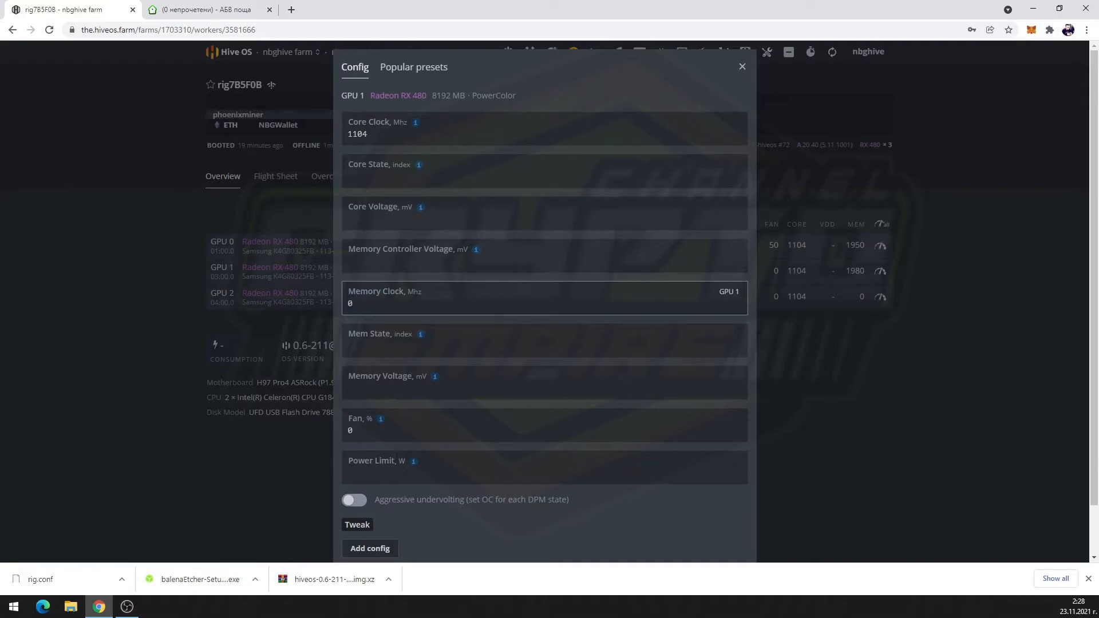
{"action": "scroll", "coordinate": [476, 537], "scroll_direction": "down", "scroll_amount": 1}
{"action": "left_click", "coordinate": [729, 521]}
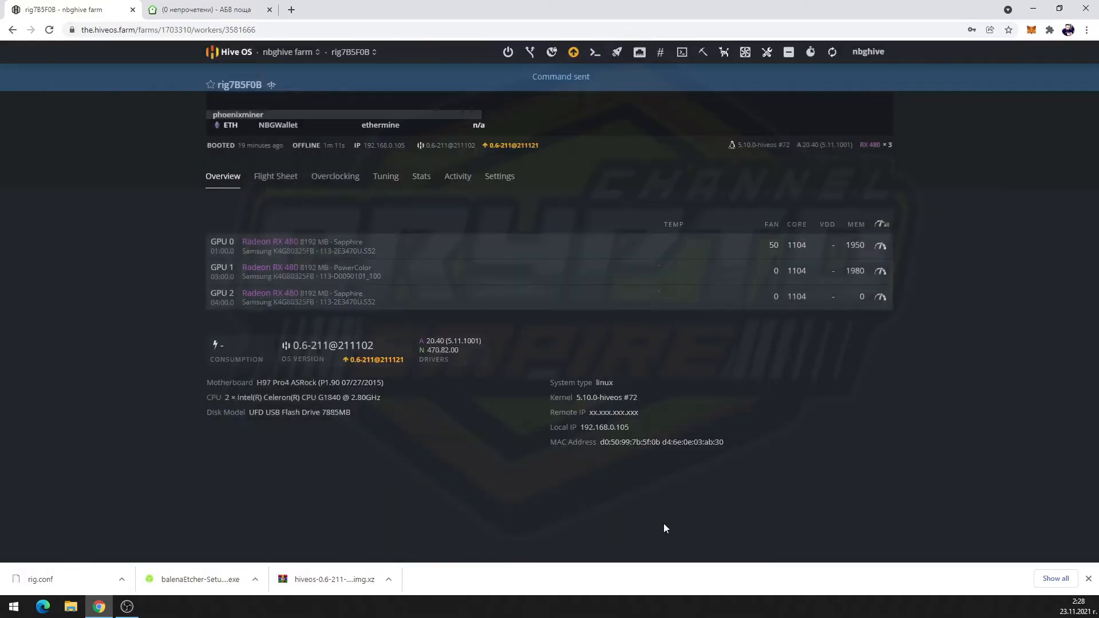
Set GPU 2's memory clock to 1980 MHz and apply
{"action": "left_click", "coordinate": [883, 297]}
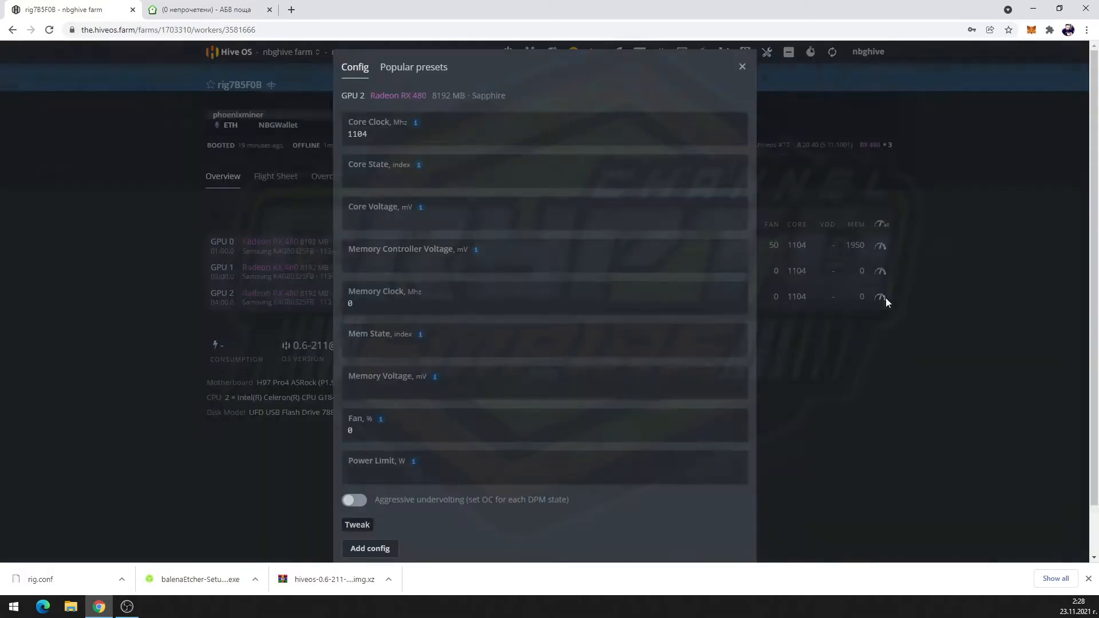
{"action": "left_click", "coordinate": [386, 304]}
{"action": "key", "text": "BackSpace"}
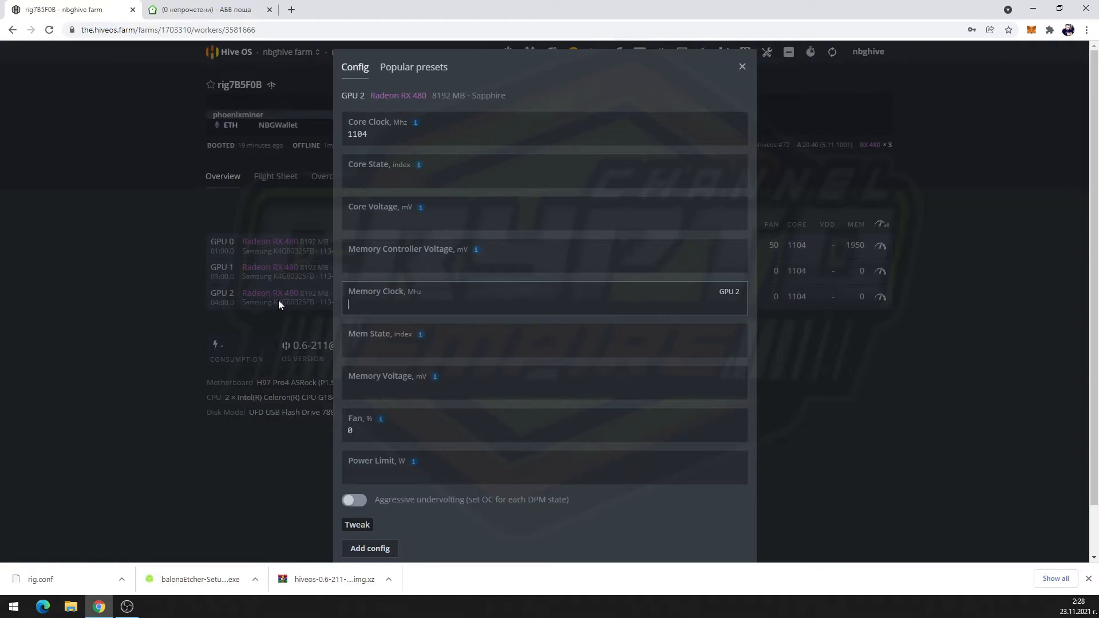
{"action": "type", "text": "1980"}
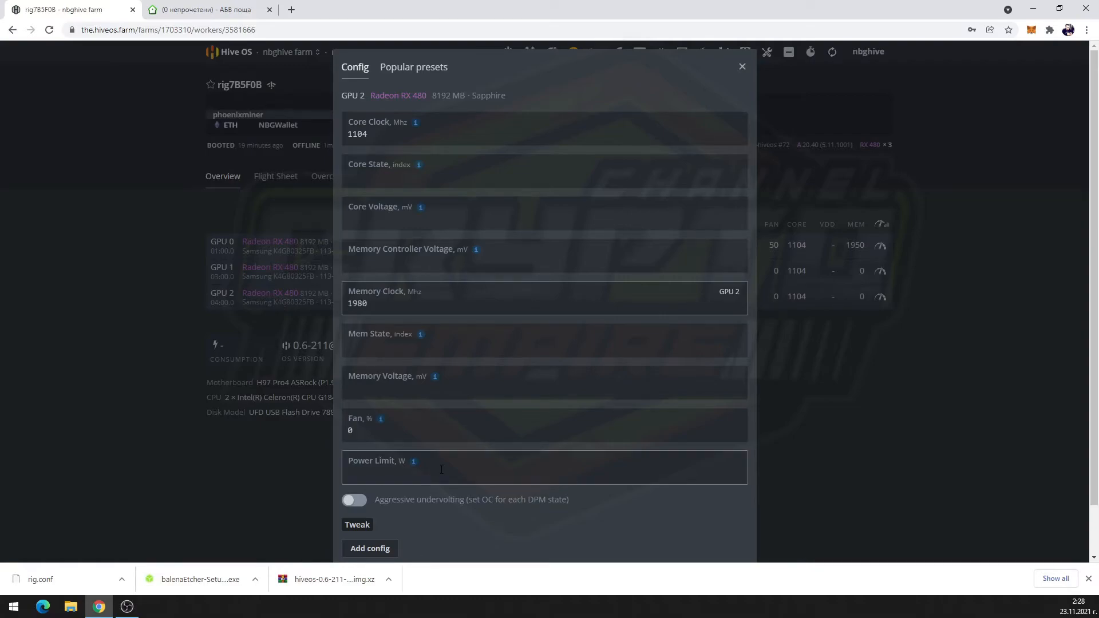
{"action": "scroll", "coordinate": [441, 470], "scroll_direction": "down", "scroll_amount": 2}
{"action": "left_click", "coordinate": [726, 520]}
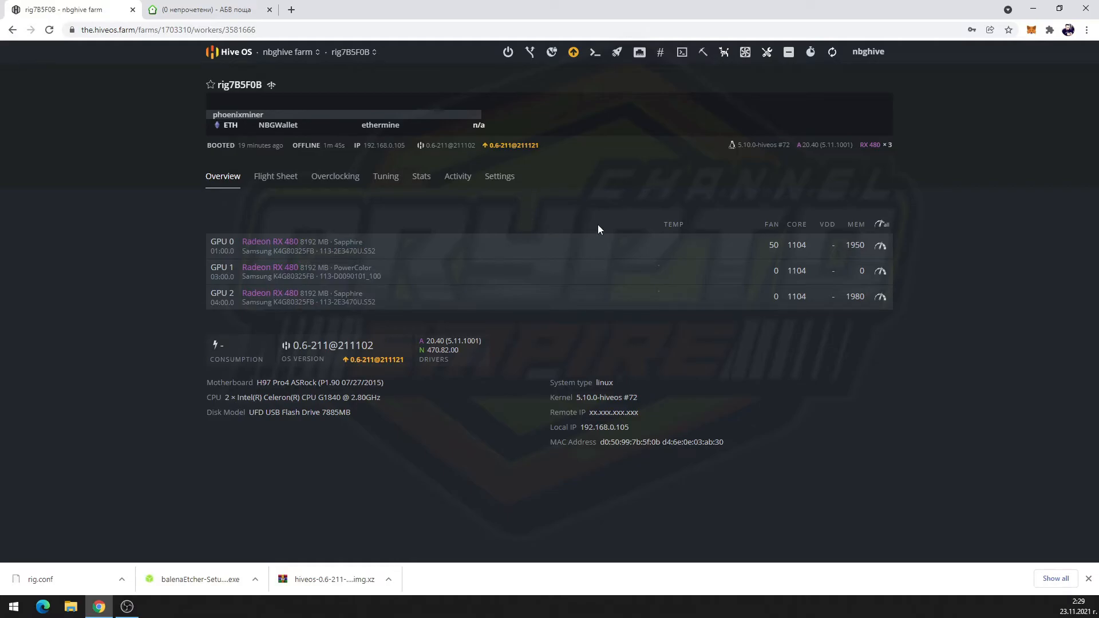
Start Hive Shell from Remote Access, then check the rig's Settings and return to Overview
{"action": "left_click", "coordinate": [684, 55]}
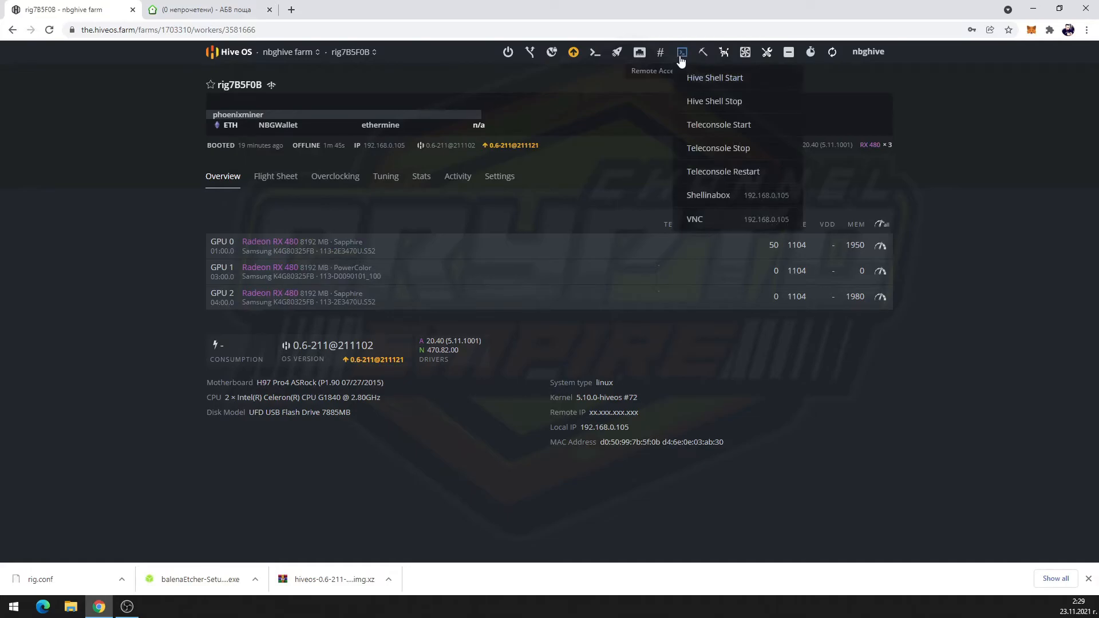
{"action": "left_click", "coordinate": [712, 80]}
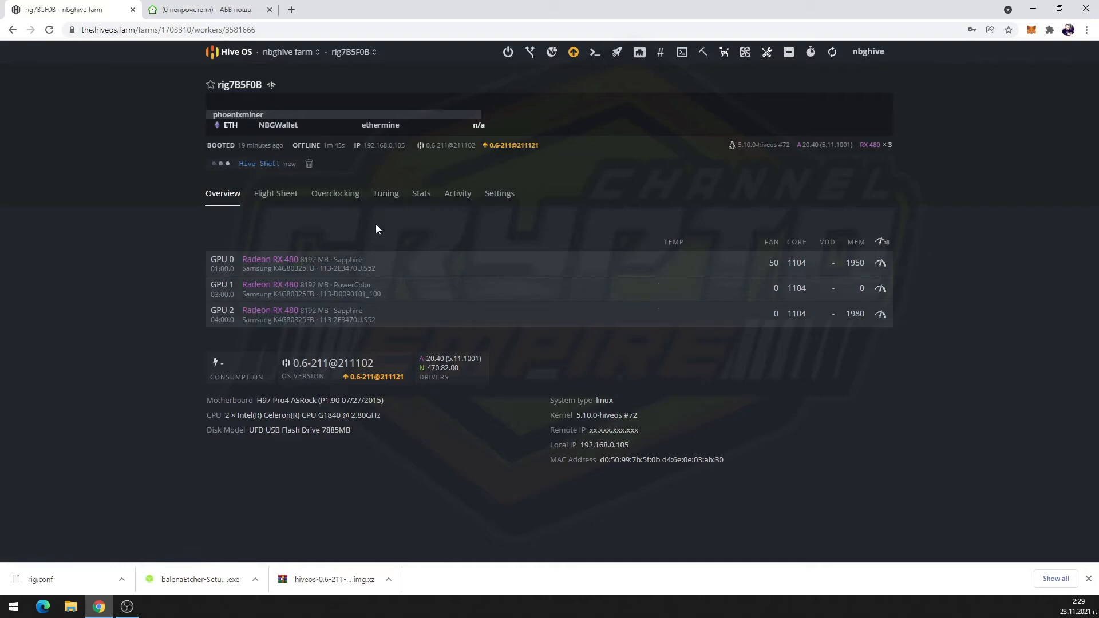
{"action": "key", "text": "ctrl+l"}
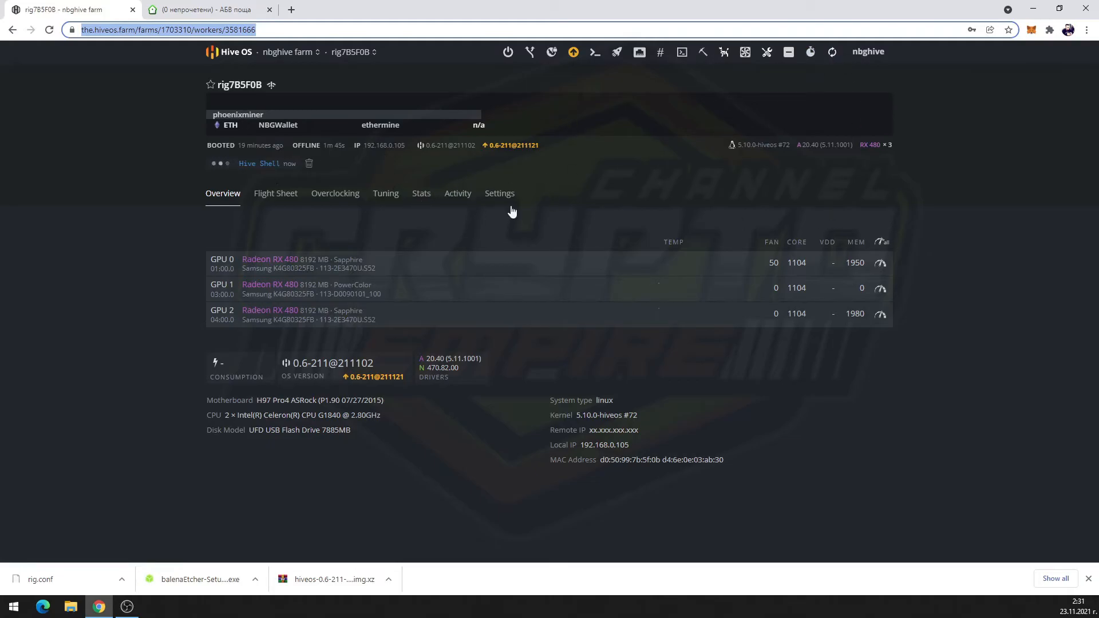
{"action": "left_click", "coordinate": [499, 195]}
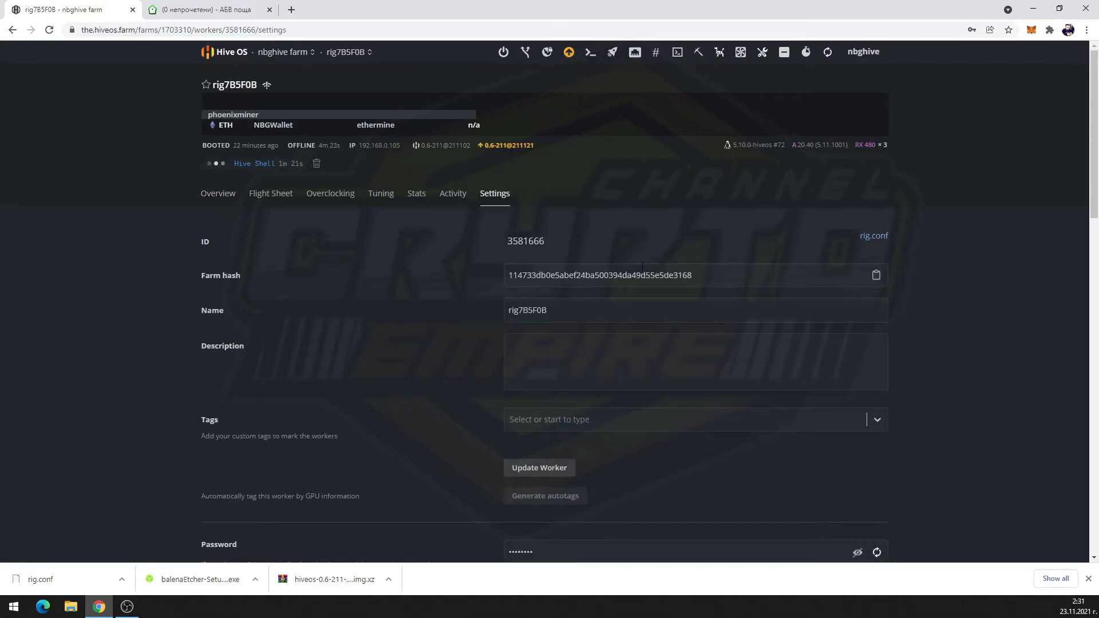
{"action": "key", "text": "alt+Left"}
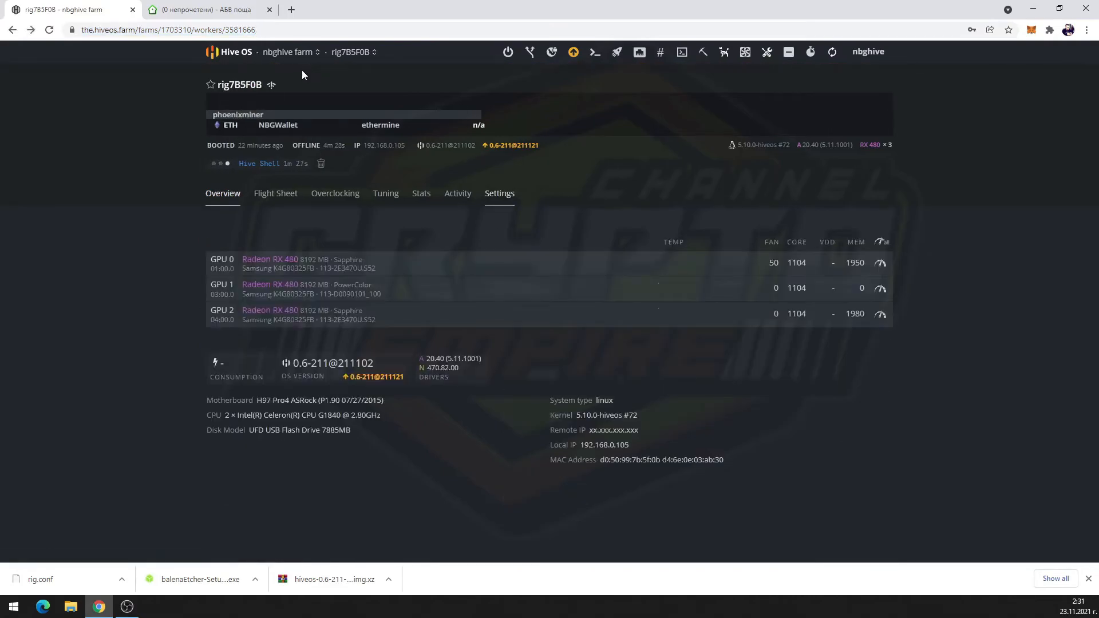
{"action": "left_click", "coordinate": [270, 87]}
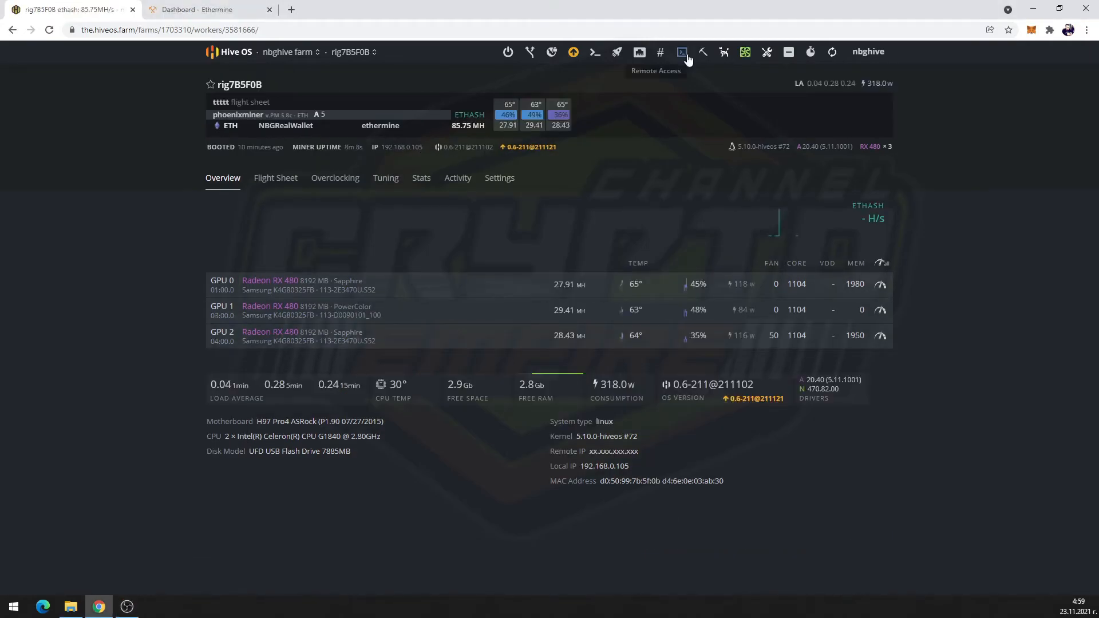
Start Hive Shell on rig7B5F0B and open its terminal in a new tab
{"action": "left_click", "coordinate": [688, 59]}
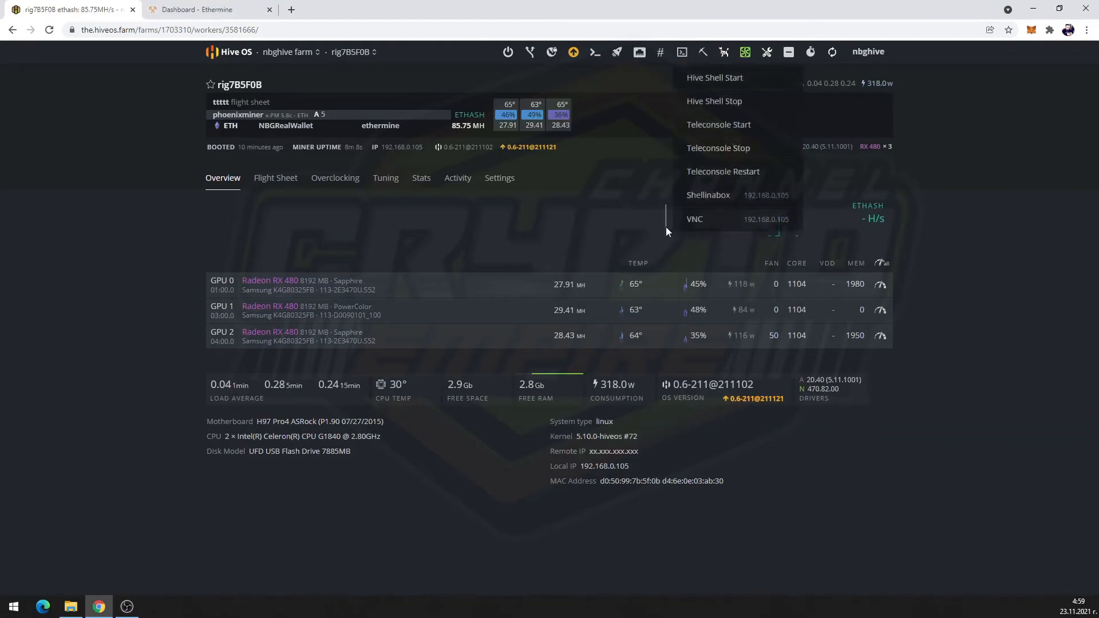
{"action": "left_click", "coordinate": [734, 84]}
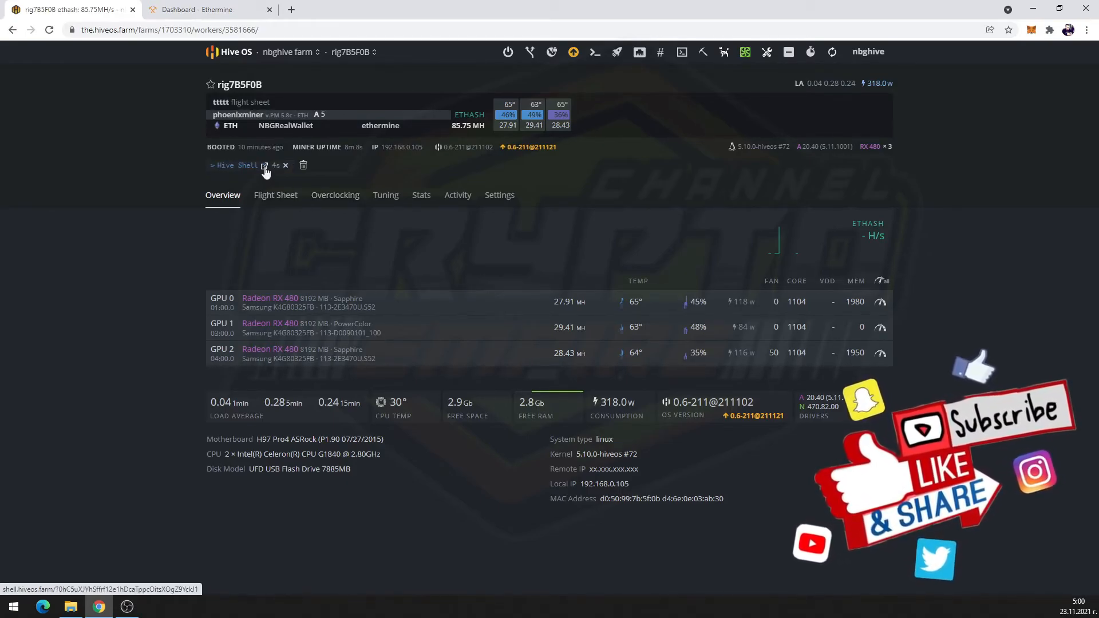
{"action": "left_click", "coordinate": [265, 166]}
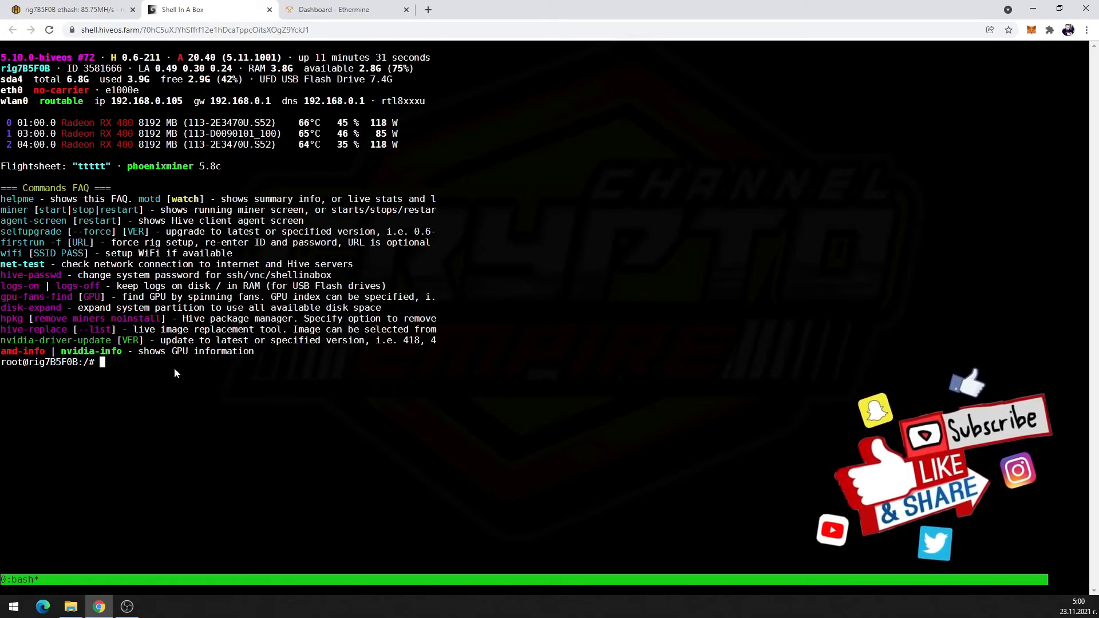
Run 'miner' to attach to PhoenixMiner's live log showing about 85.6 MH/s
{"action": "type", "text": "miner"}
{"action": "key", "text": "Return"}
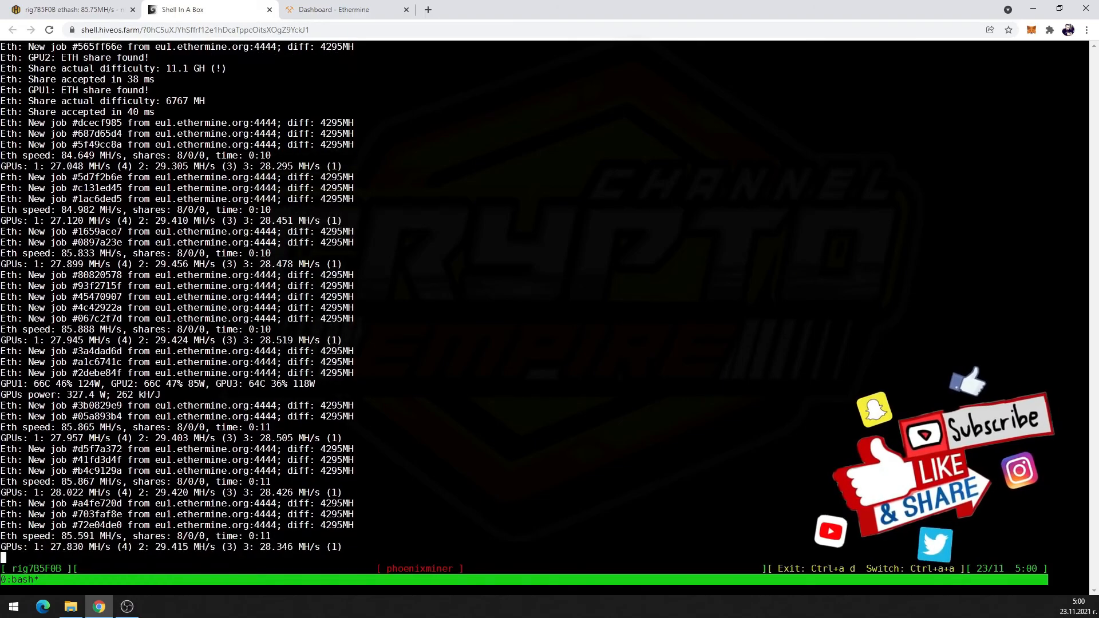
{"action": "key", "text": "ctrl+a"}
{"action": "key", "text": "w"}
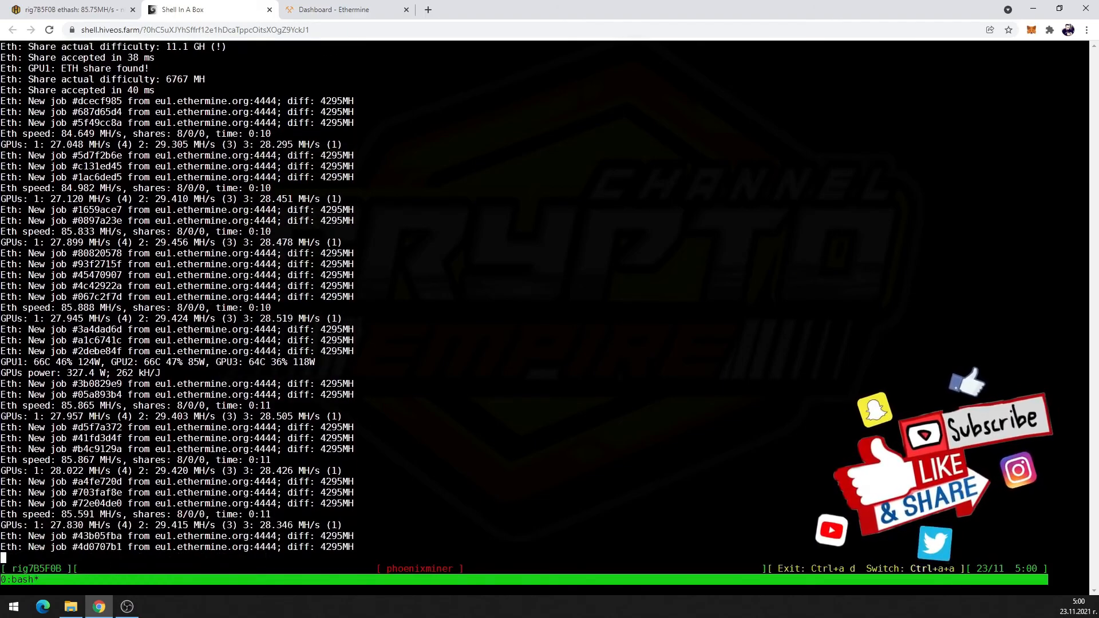